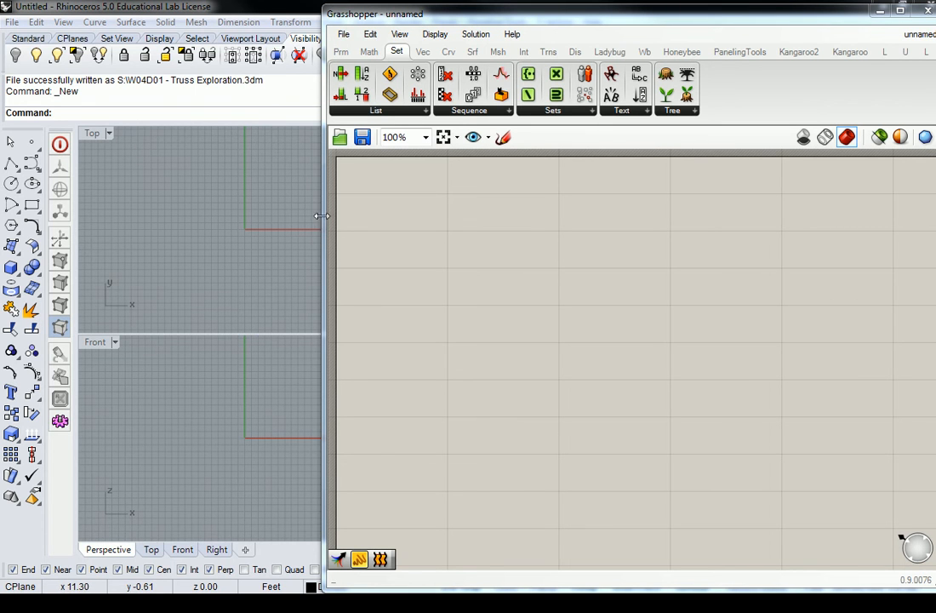
Narrow the Grasshopper window to expose the Rhino viewports and start a degree 3 control-point curve at 0,0,0.
drag(323, 217, 785, 218)
click(288, 438)
scroll(288, 427, down, 6)
right_drag(307, 412, 198, 433)
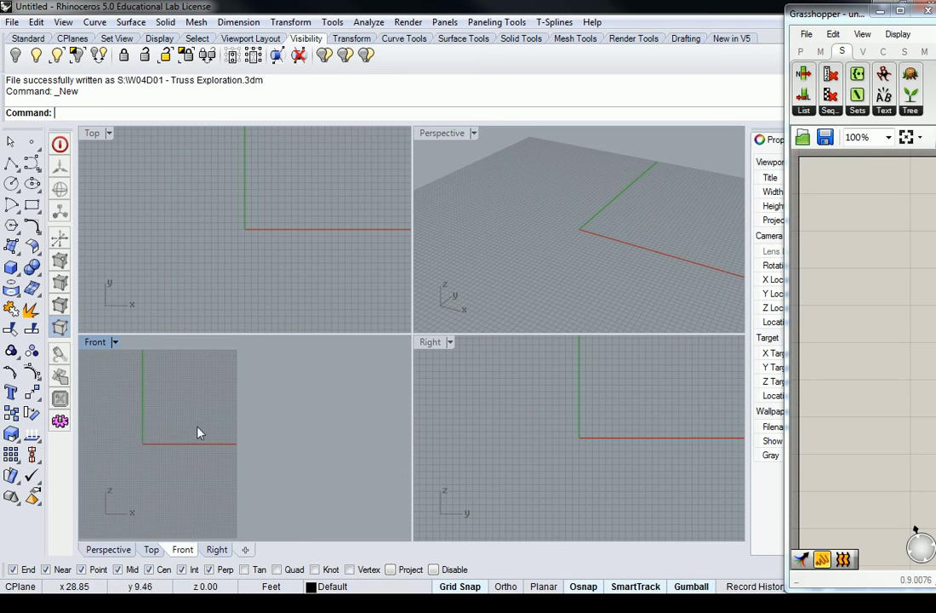
click(31, 165)
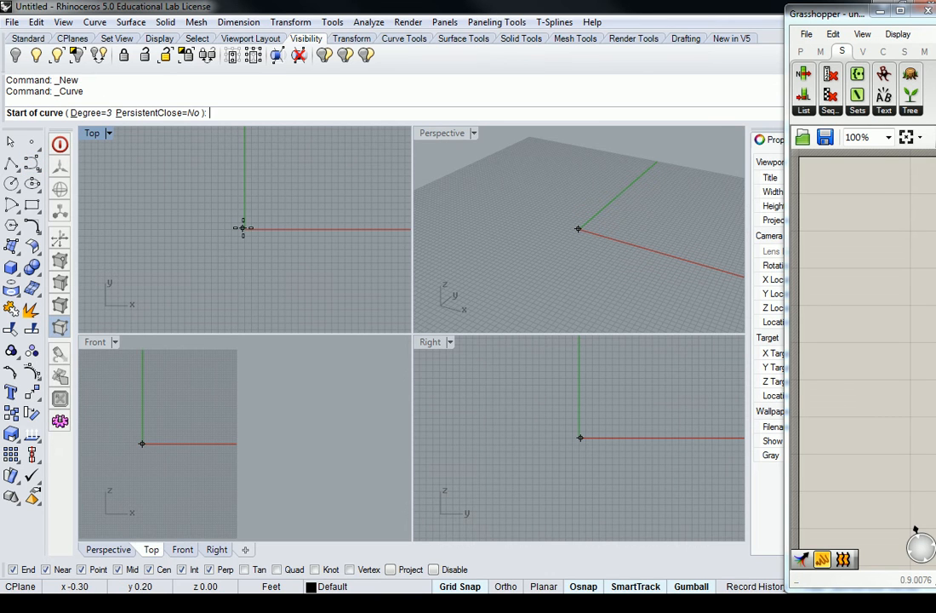
text(0,0)
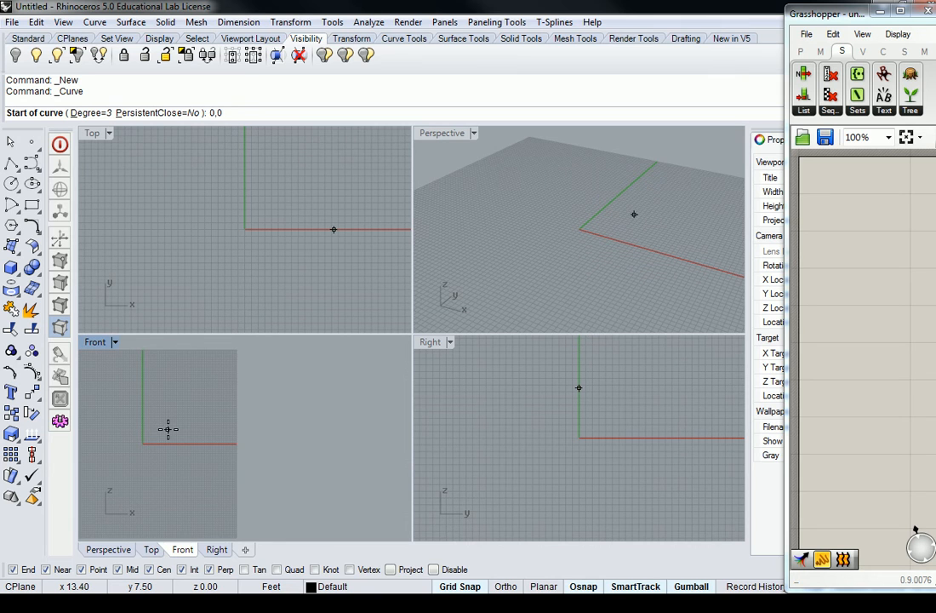
text(,0)
key(Return)
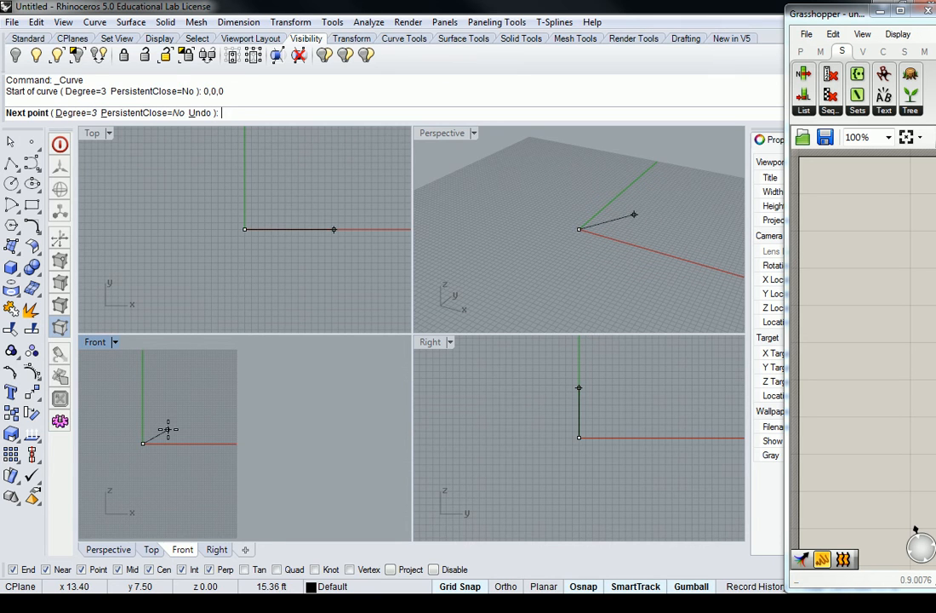
With Ortho on, add two more curve points horizontally in the Front view at 75' spacing and finish the curve.
scroll(168, 430, down, 2)
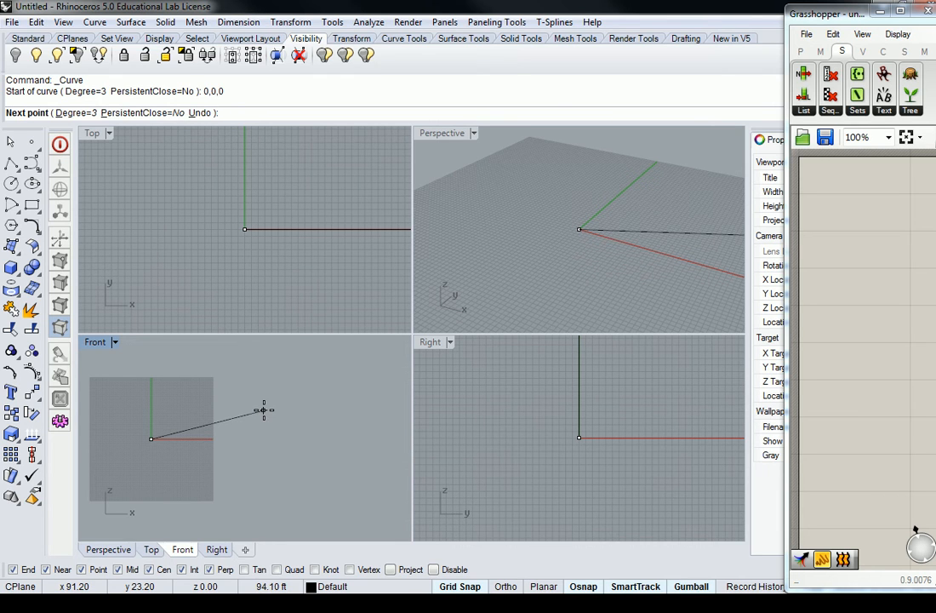
text(75')
key(Return)
key(F8)
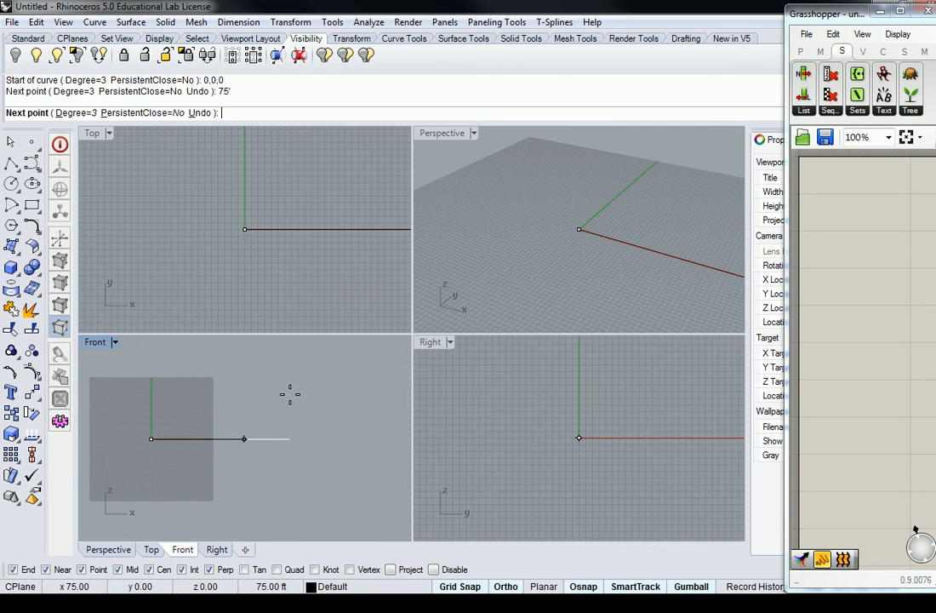
click(300, 438)
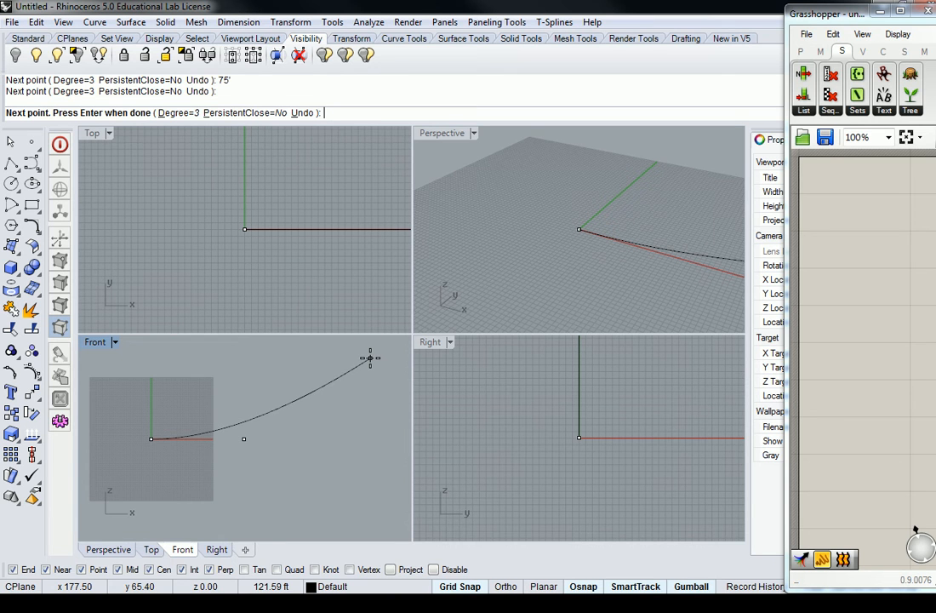
text(75)
key(Return)
mouse_move(355, 376)
right_down()
mouse_move(247, 386)
mouse_move(351, 375)
right_up()
key(shift)
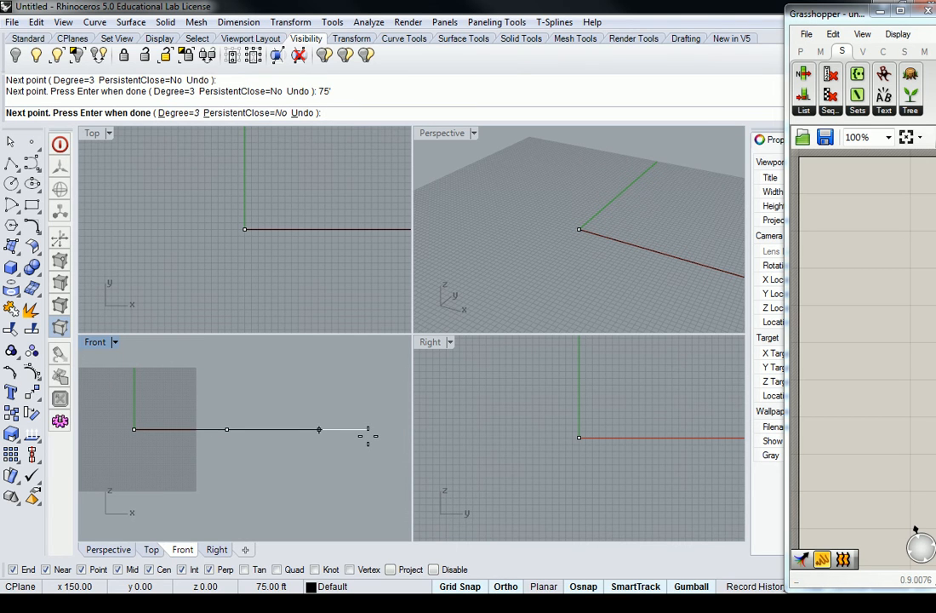
click(366, 436)
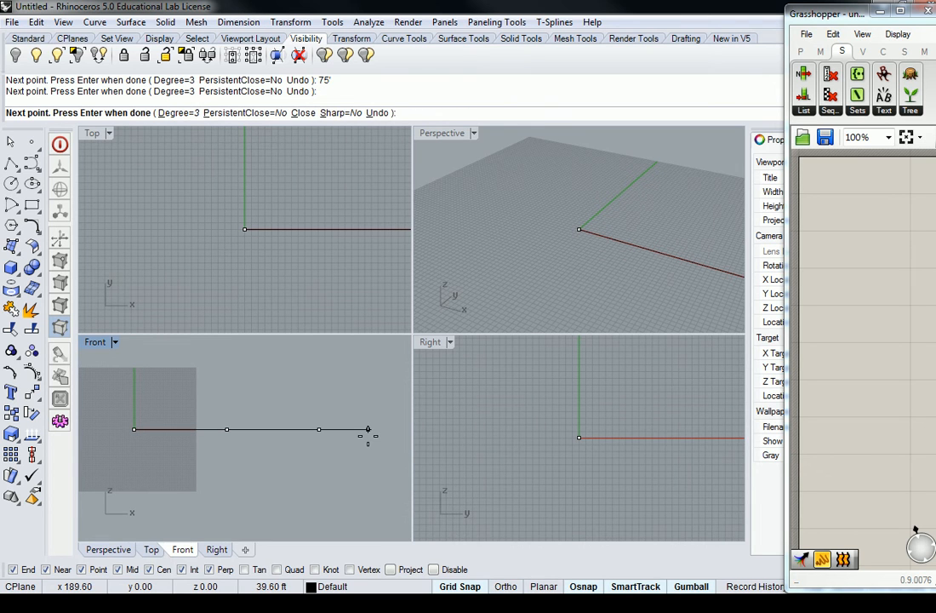
key(Return)
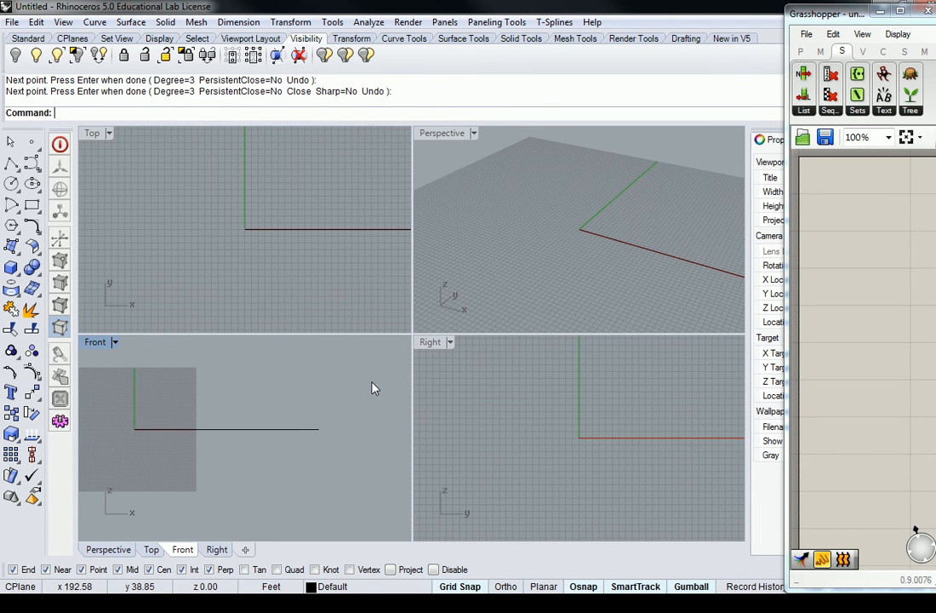
Show the curve's control points and raise the middle one so the arch rises about 4.5 ft at midspan.
click(287, 430)
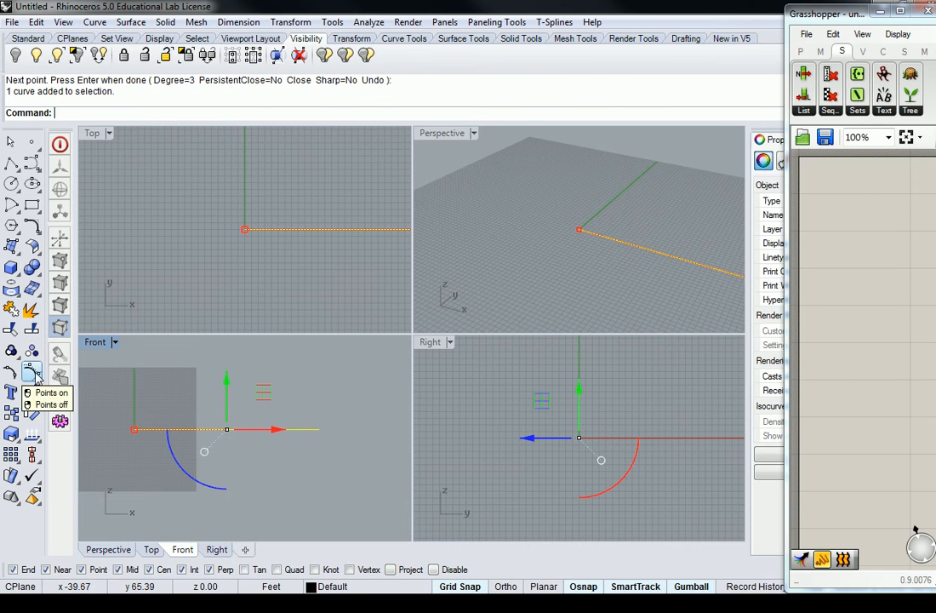
click(60, 354)
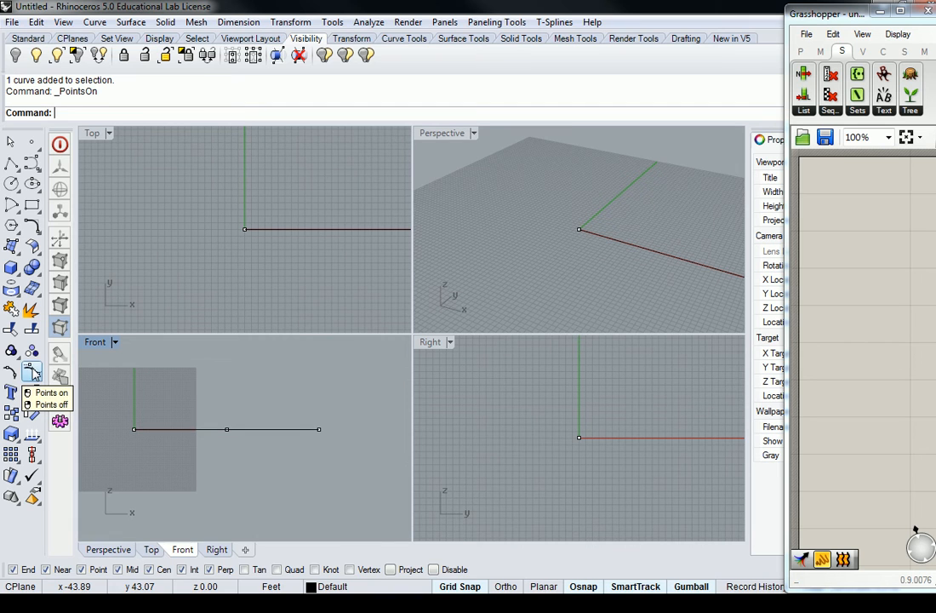
drag(161, 385, 265, 503)
right_drag(245, 393, 240, 468)
drag(230, 458, 228, 439)
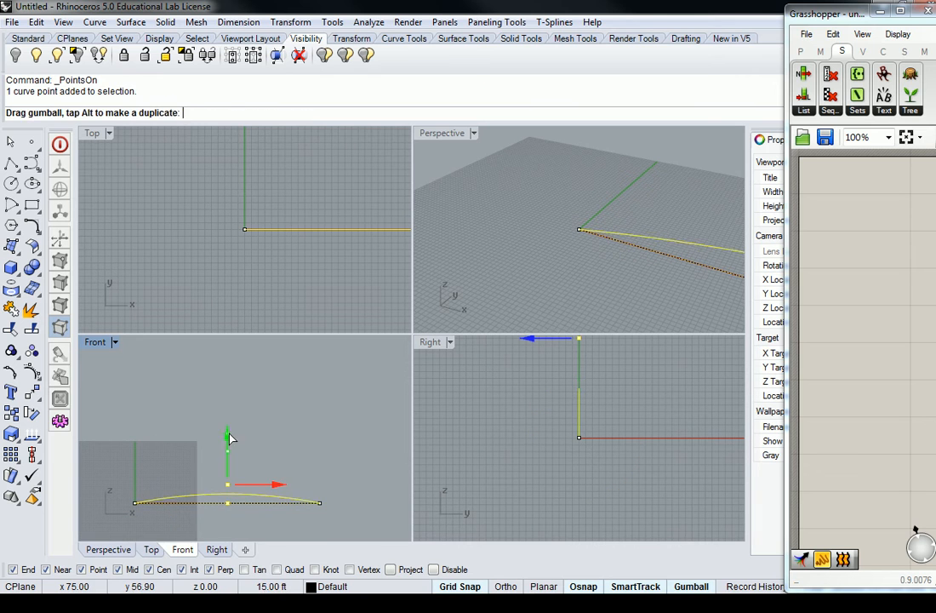
right_drag(255, 502, 274, 474)
key(Escape)
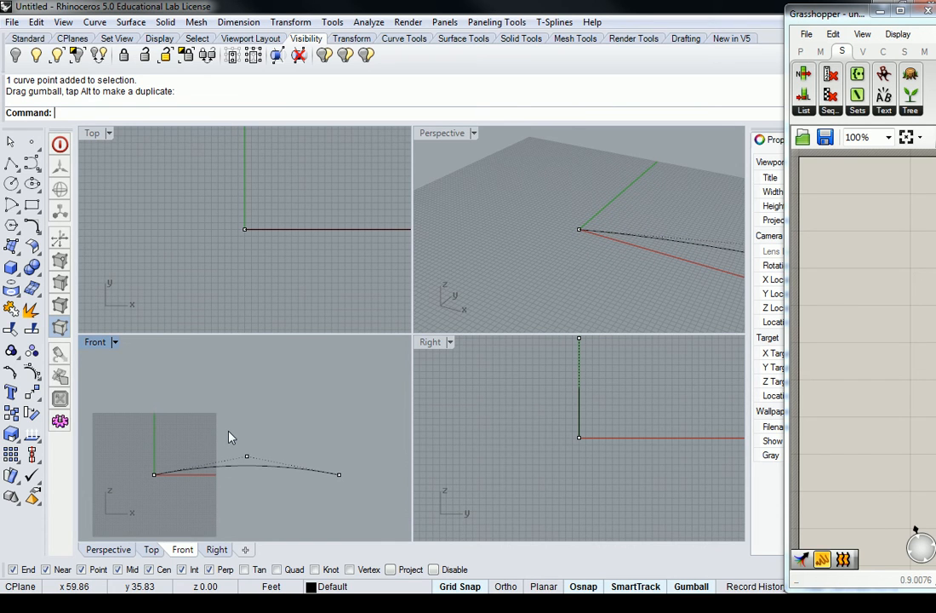
drag(228, 432, 277, 490)
drag(251, 412, 247, 417)
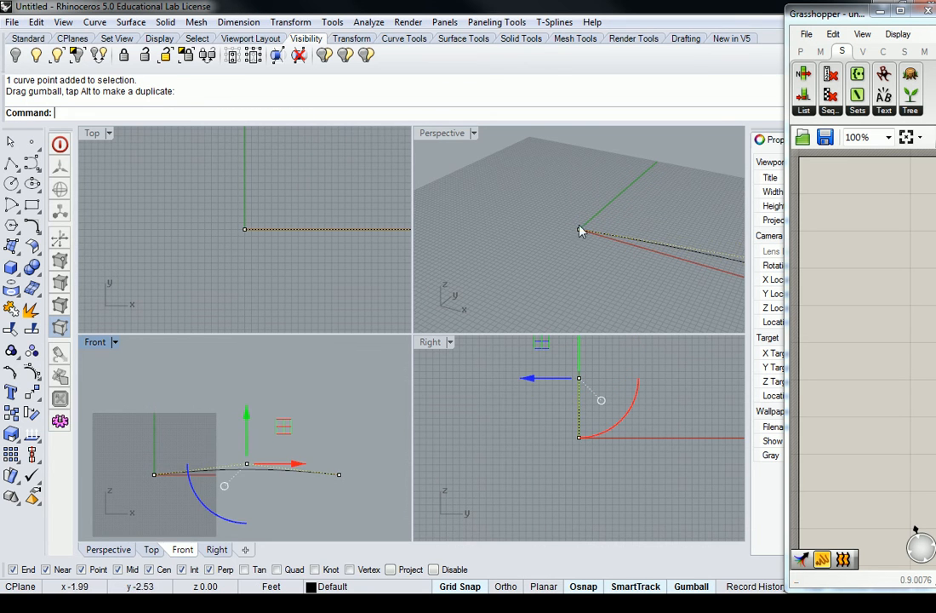
Examine the arched curve in the enlarged Perspective view and compare it with the reference bridge photo.
double_click(456, 134)
scroll(516, 213, down, 5)
shift+right_drag(620, 315, 542, 299)
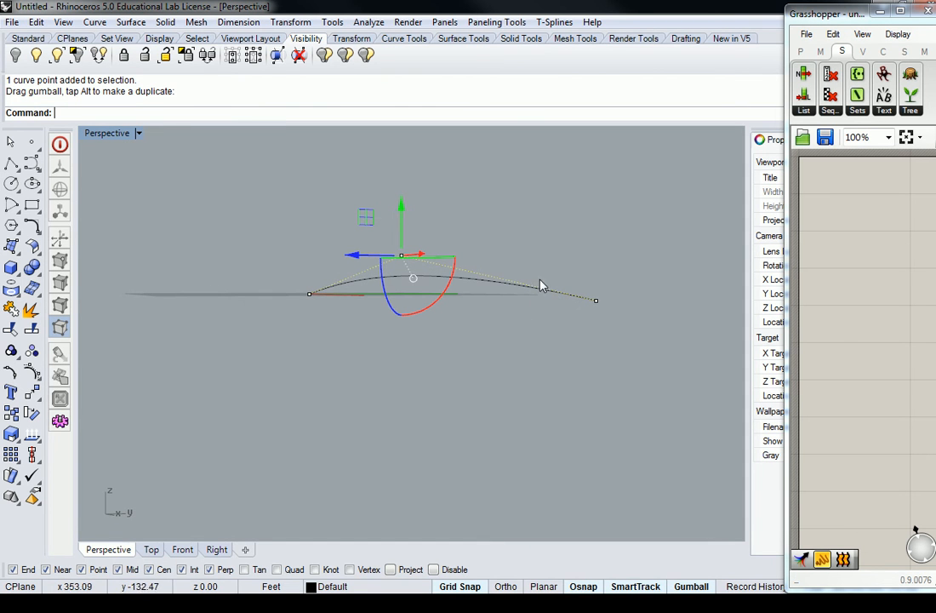
drag(935, 162, 810, 48)
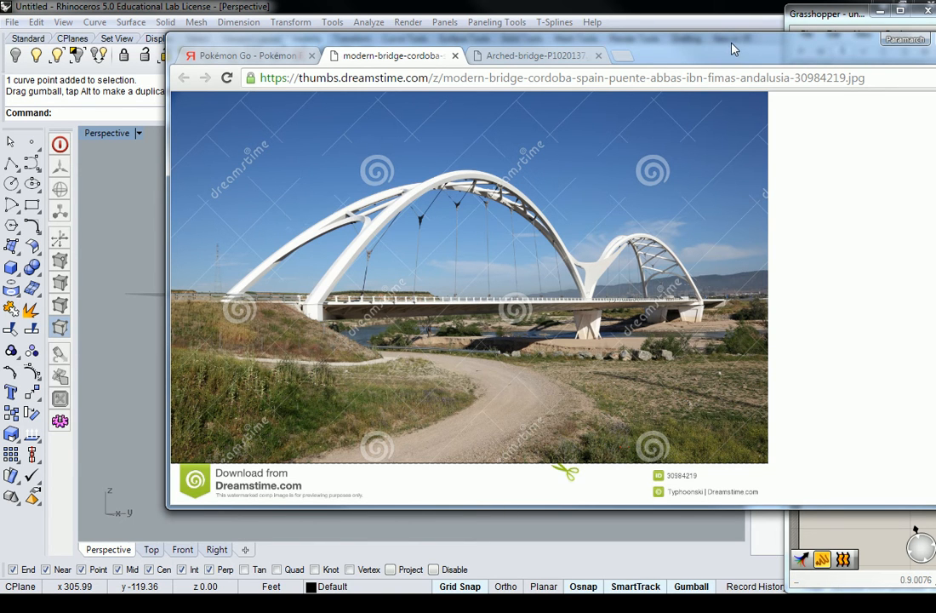
drag(689, 49, 935, 85)
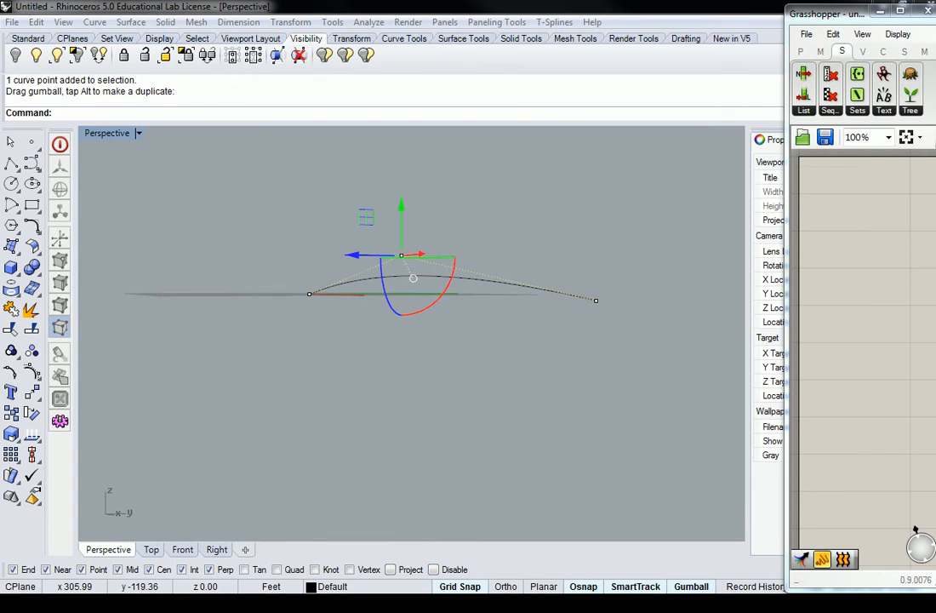
right_drag(581, 312, 230, 202)
double_click(110, 132)
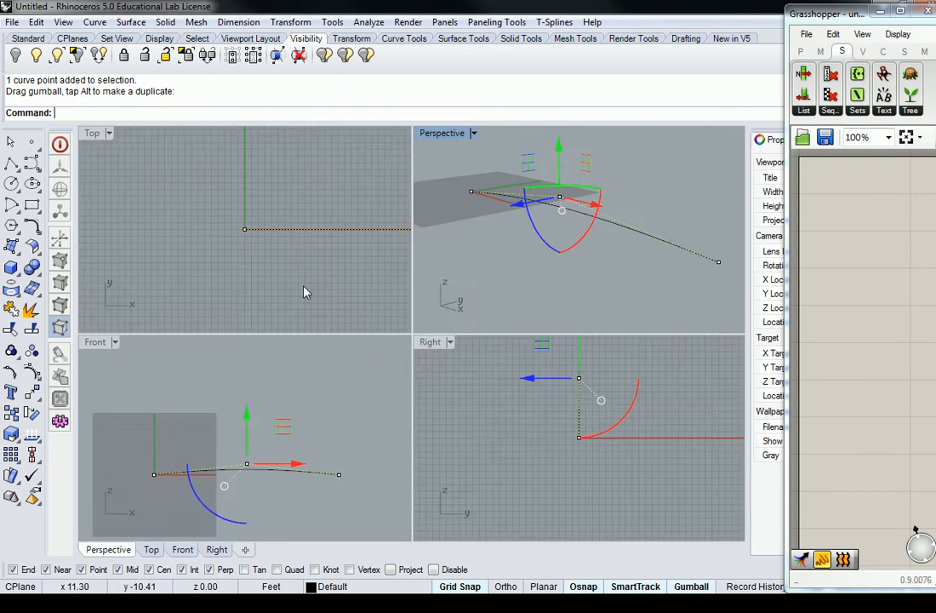
Hide the control points and extrude the arched curve 30' in the Top view to form the deck surface.
click(287, 270)
scroll(255, 245, up, 4)
click(256, 238)
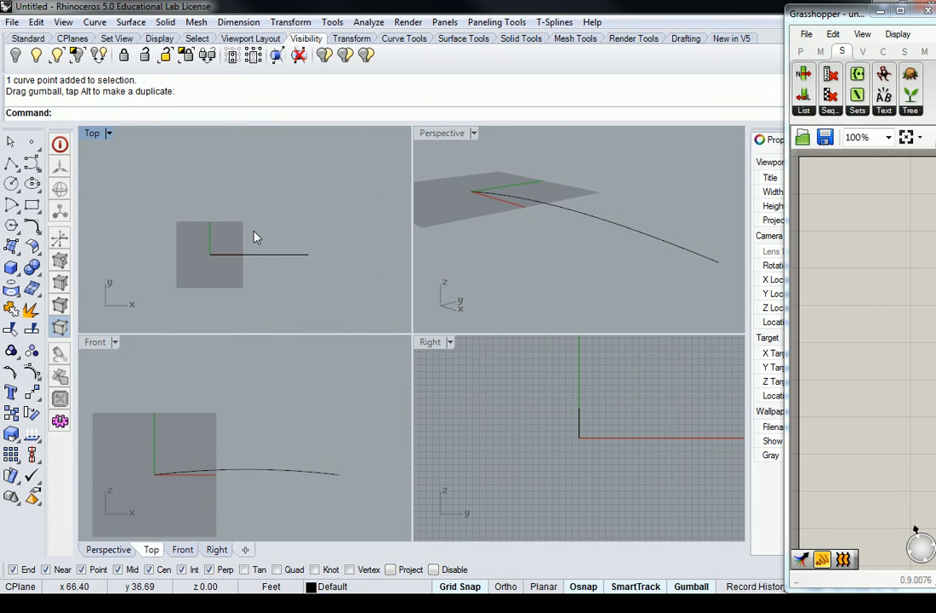
click(266, 254)
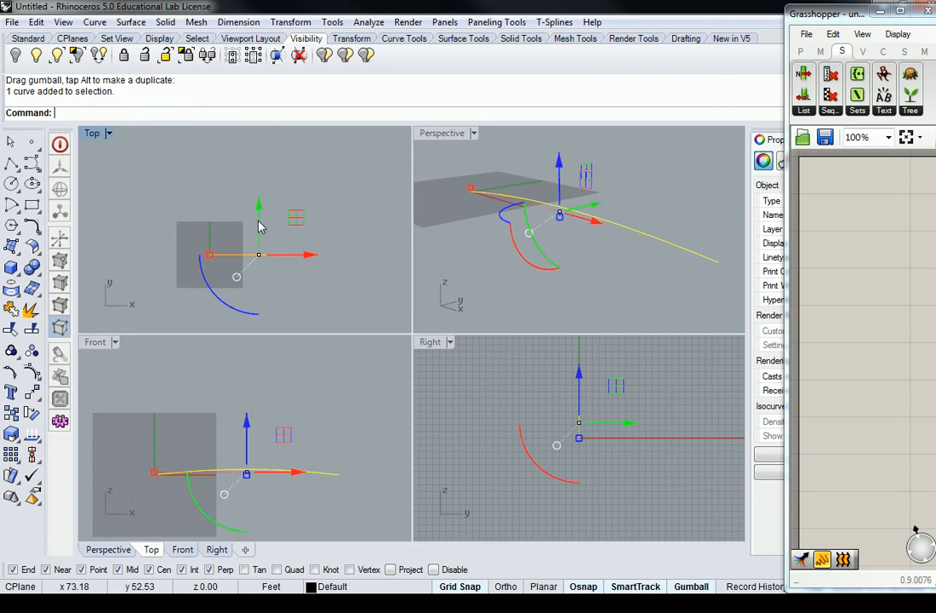
text(Extrude)
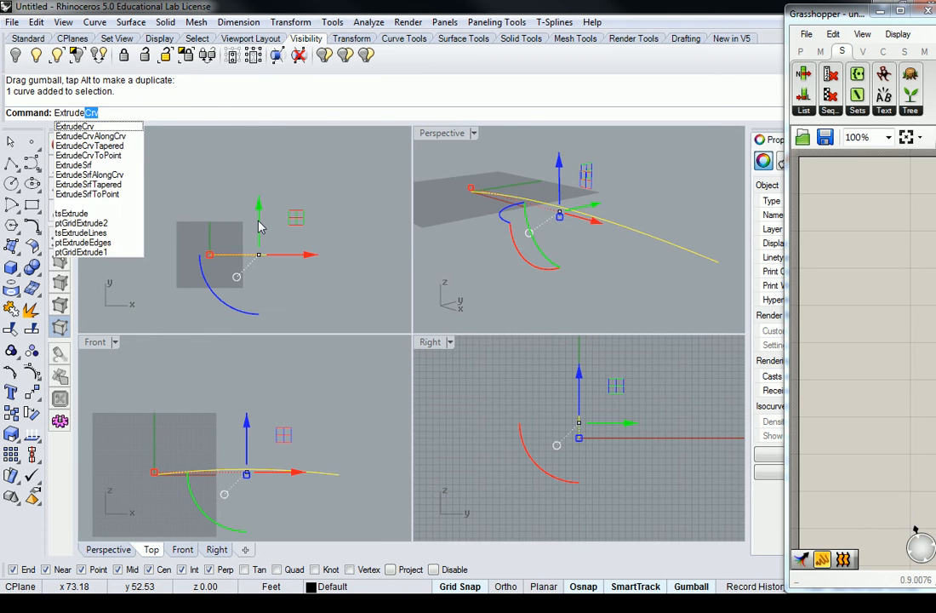
key(Return)
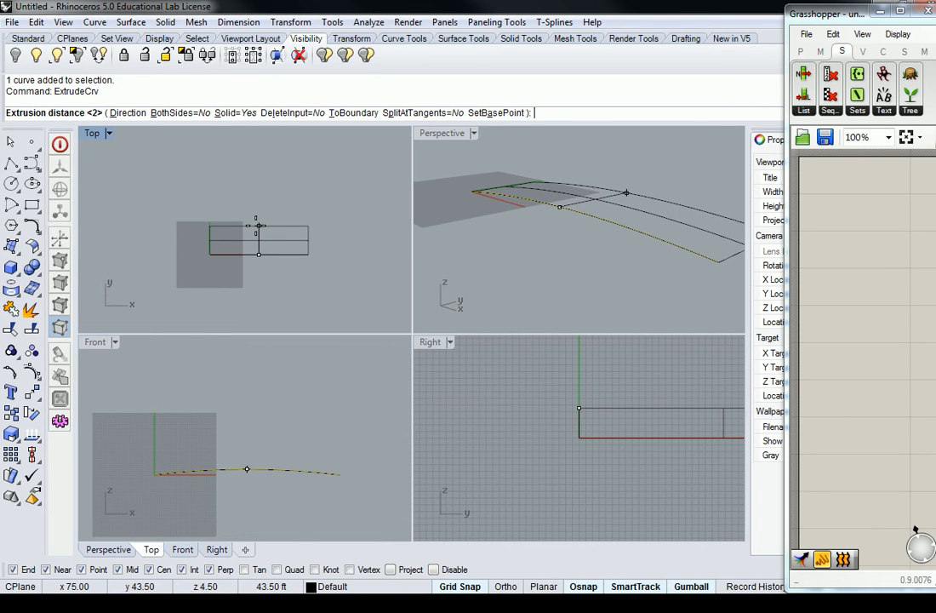
text(30')
key(Return)
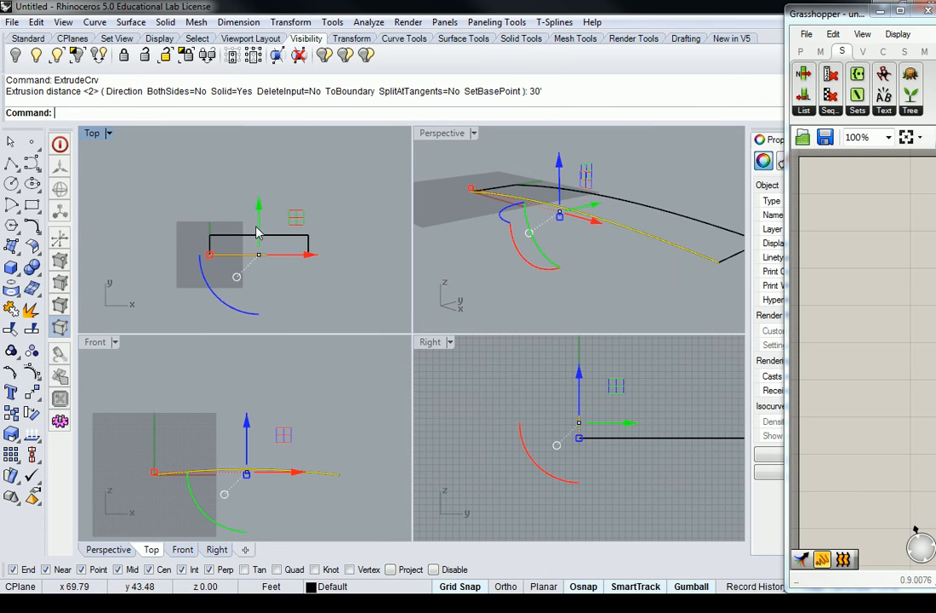
Maximize the Perspective view around the extruded deck surface and widen the Grasshopper window beside it.
right_drag(312, 253, 292, 261)
right_drag(554, 216, 582, 204)
click(644, 206)
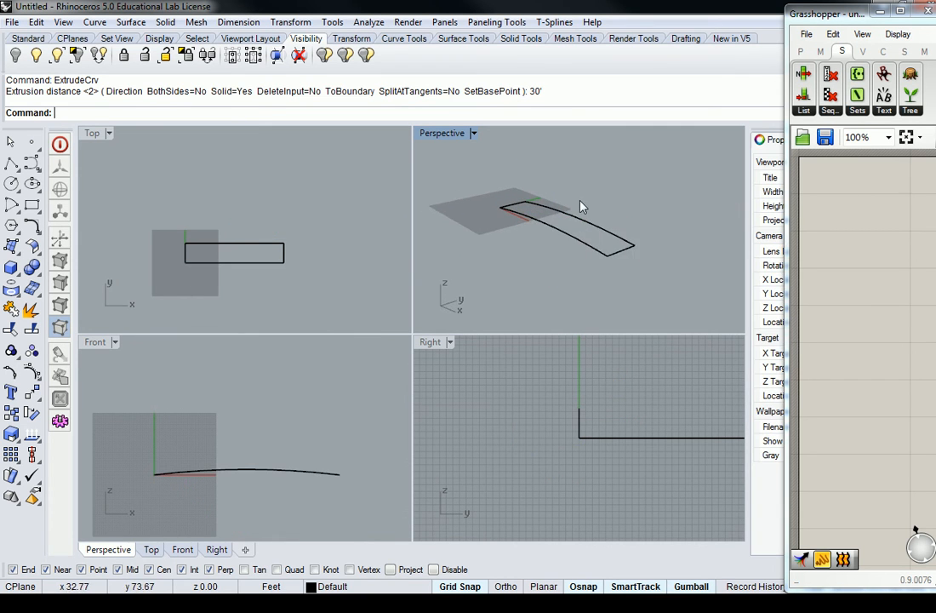
double_click(454, 133)
right_drag(323, 273, 359, 291)
drag(789, 243, 523, 252)
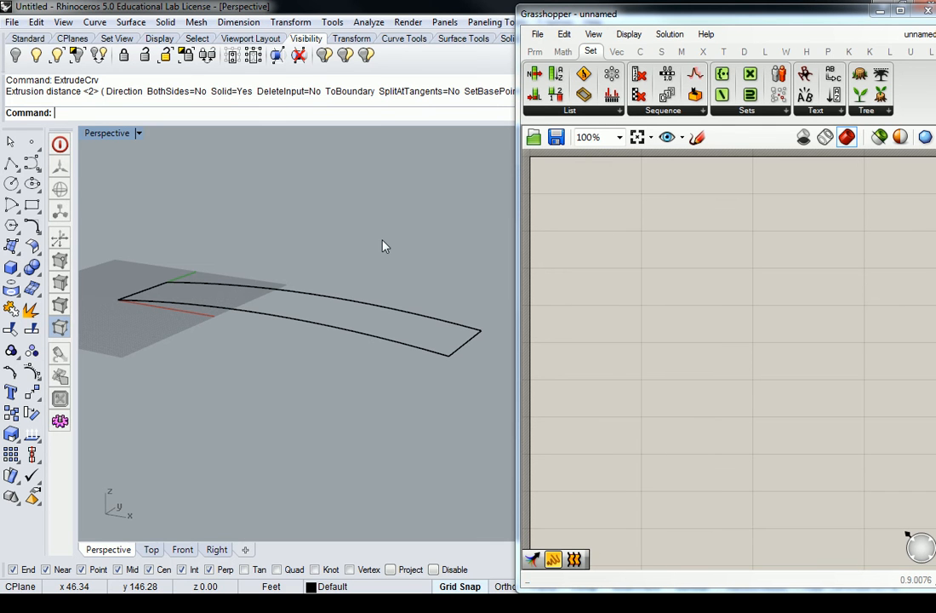
Compare the extruded deck surface with the arches and deck in the reference bridge photo.
mouse_move(935, 111)
mouse_down()
mouse_move(782, 125)
mouse_move(772, 88)
mouse_move(935, 90)
mouse_up()
right_drag(421, 304, 385, 302)
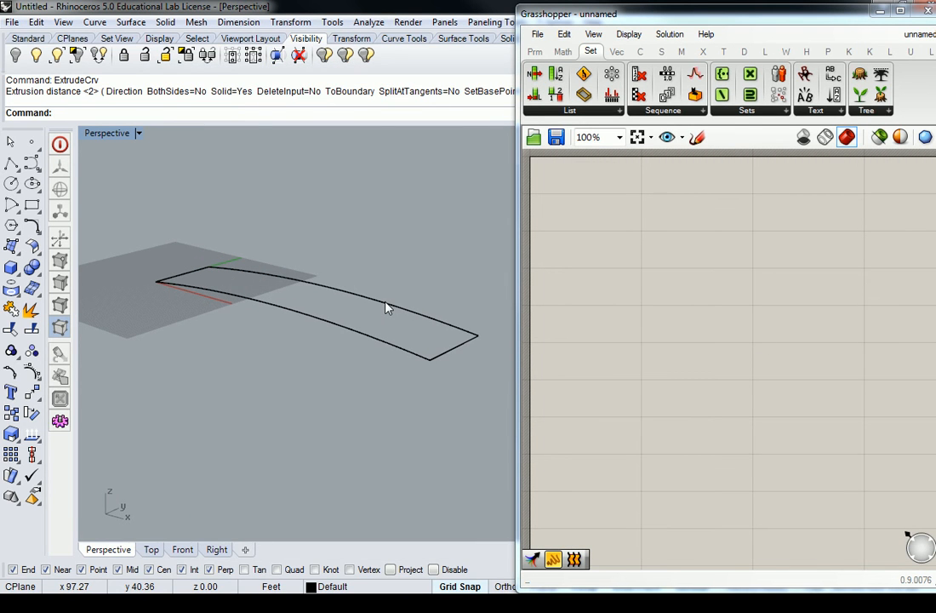
right_drag(318, 305, 390, 291)
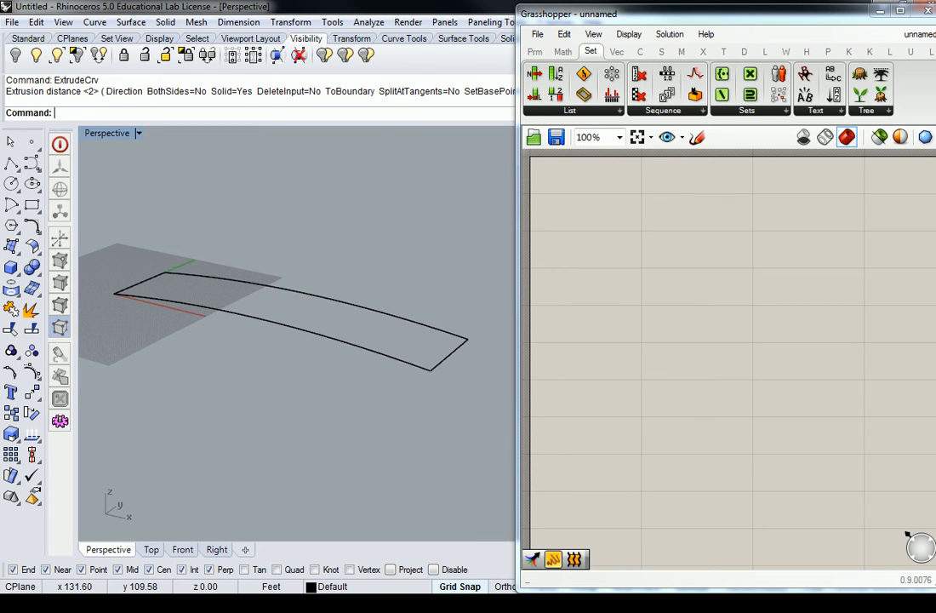
drag(935, 111, 862, 89)
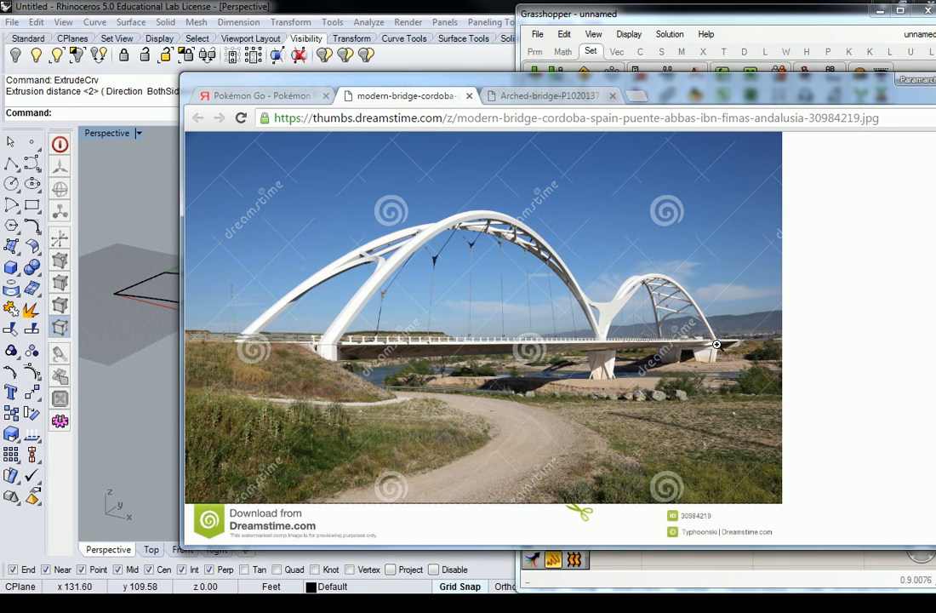
drag(675, 91, 935, 93)
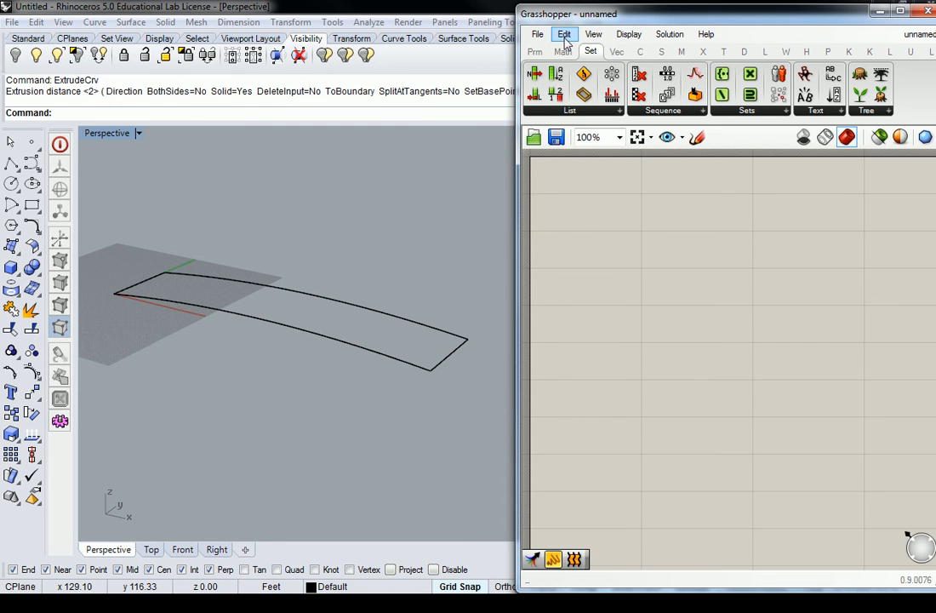
mouse_move(295, 231)
right_down()
mouse_move(311, 257)
mouse_move(288, 246)
right_up()
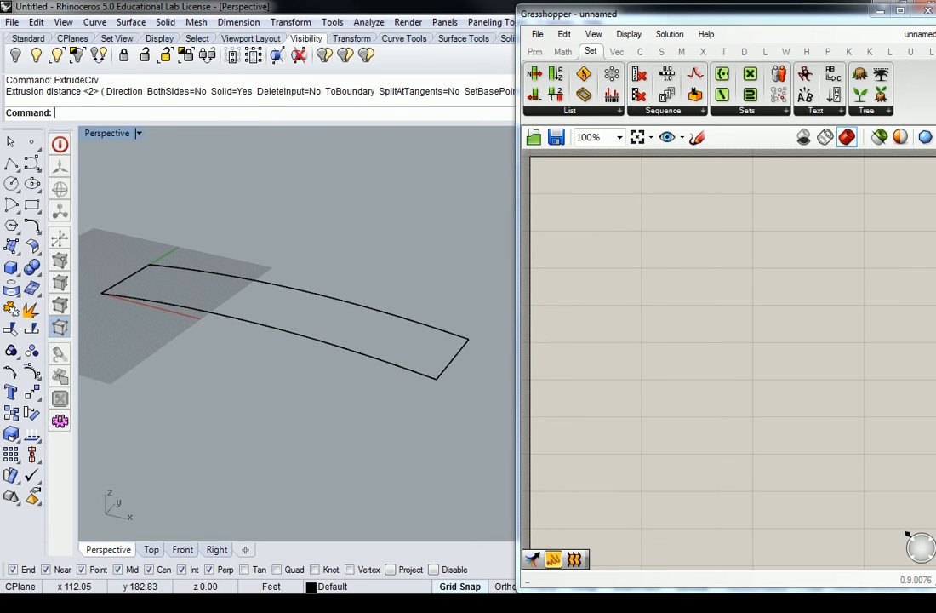
key(alt+Tab)
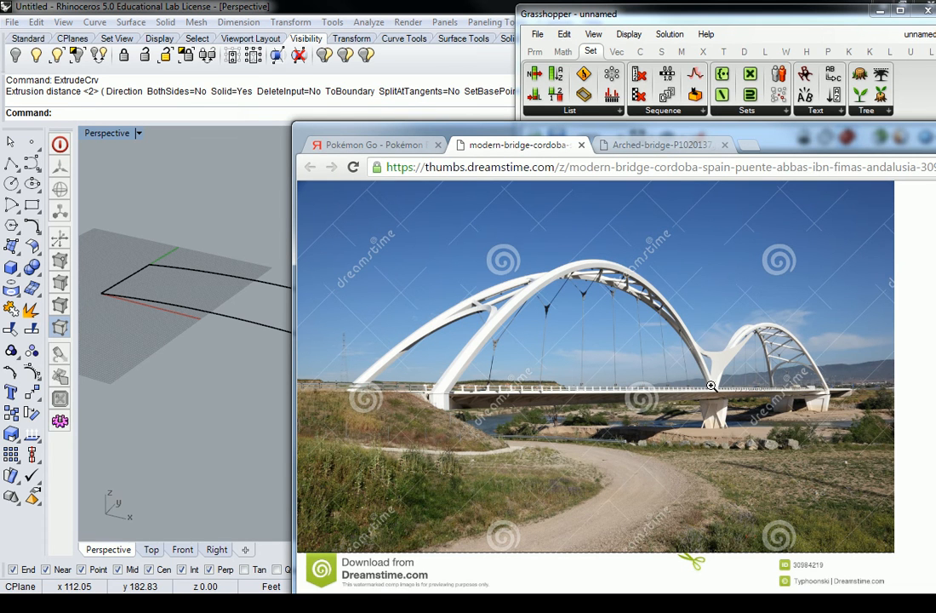
click(933, 131)
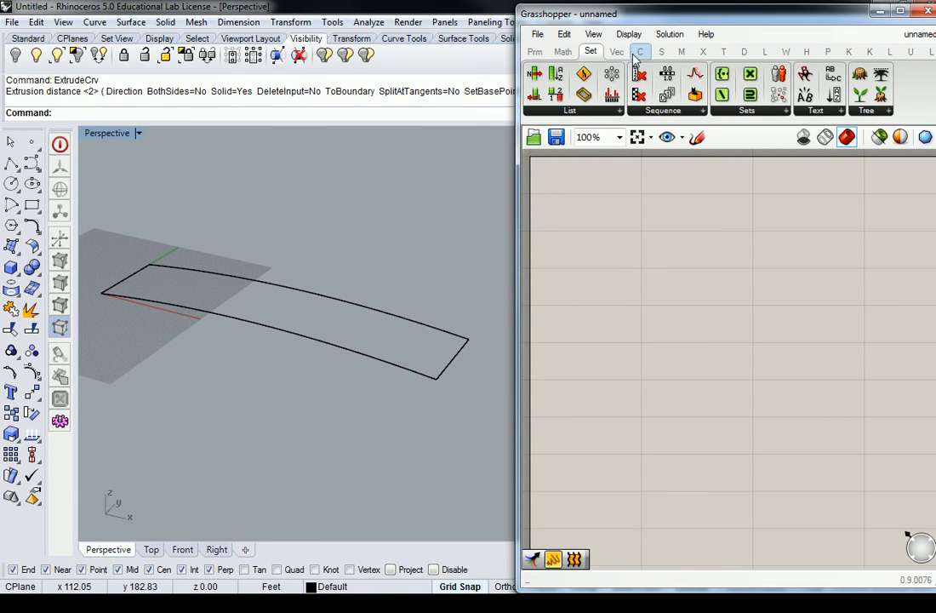
click(534, 52)
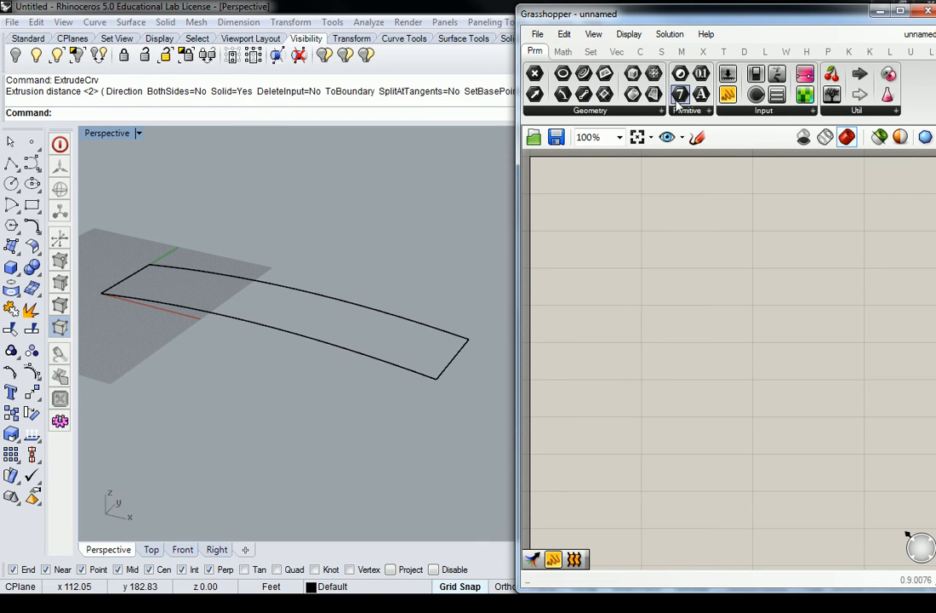
drag(657, 96, 672, 266)
right_click(677, 265)
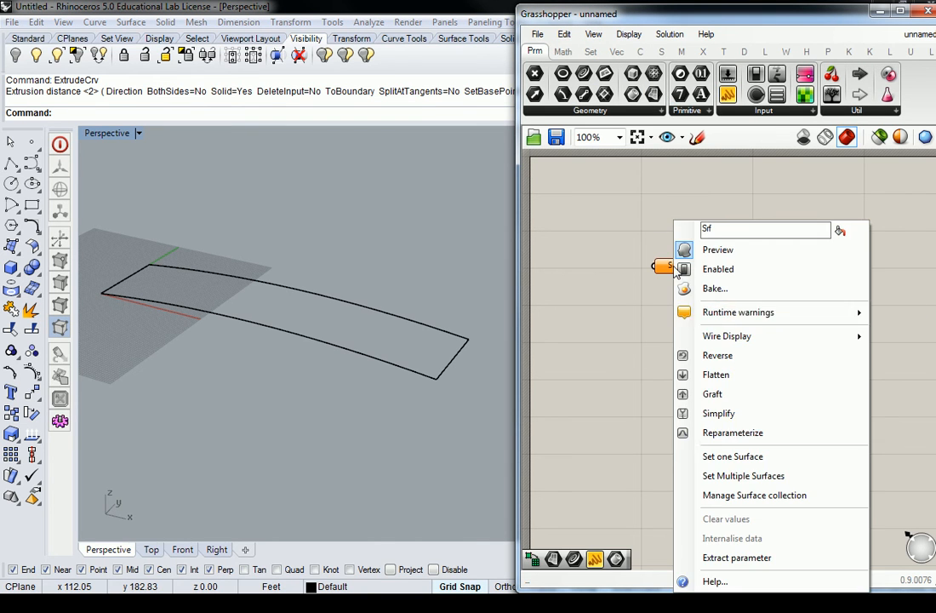
click(744, 452)
click(452, 334)
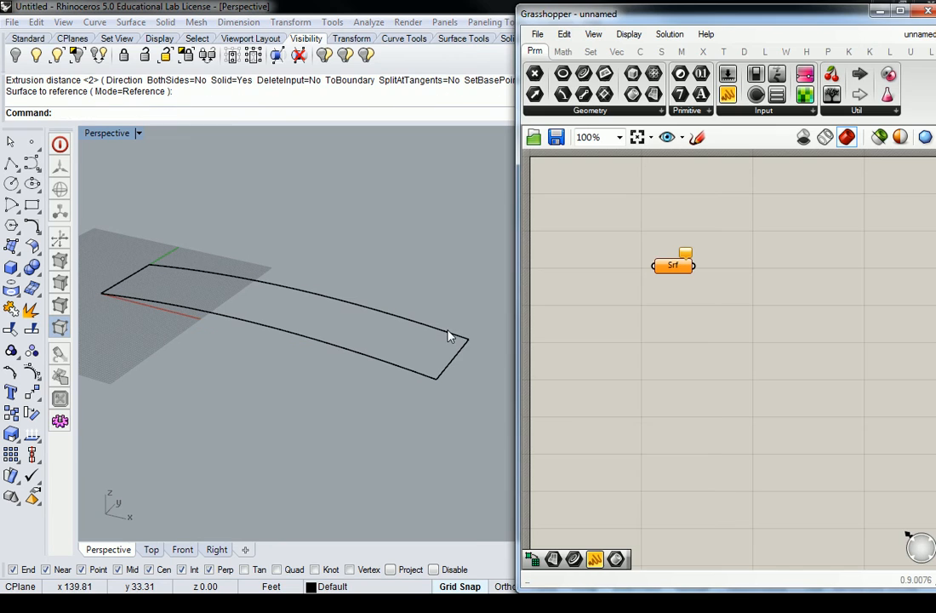
click(671, 265)
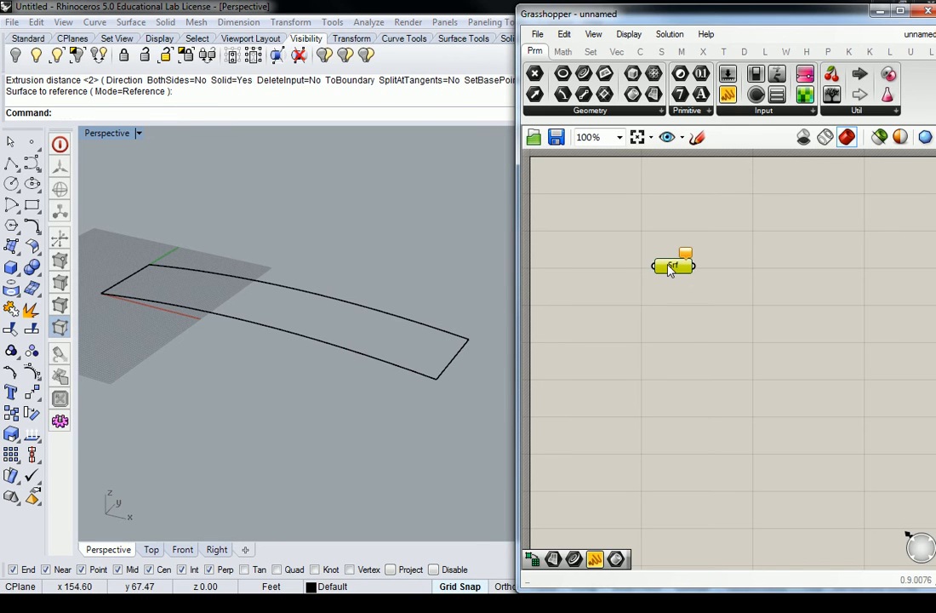
key(Delete)
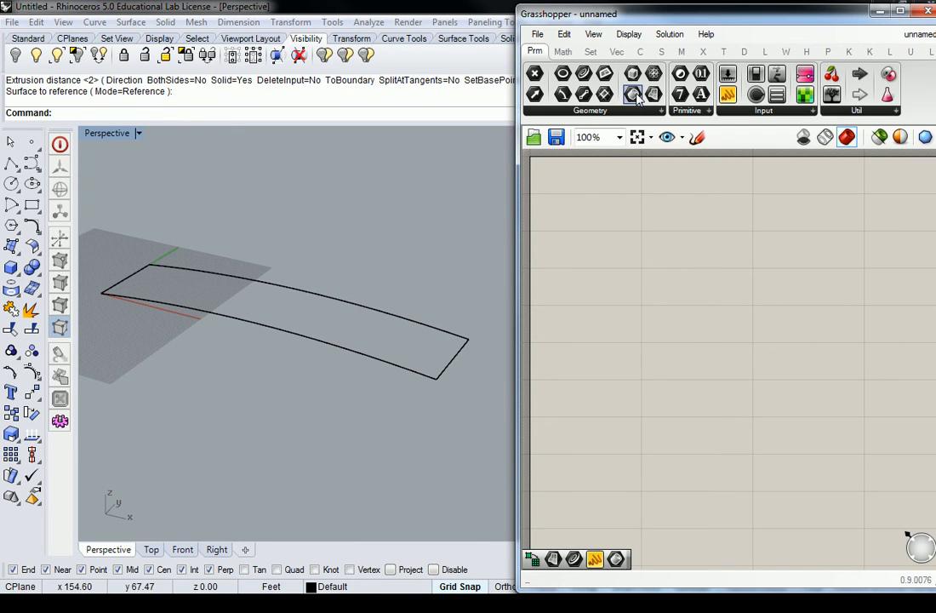
Place a Brep parameter on the canvas and reference the extruded deck surface in it.
drag(605, 94, 620, 258)
right_click(623, 260)
click(708, 456)
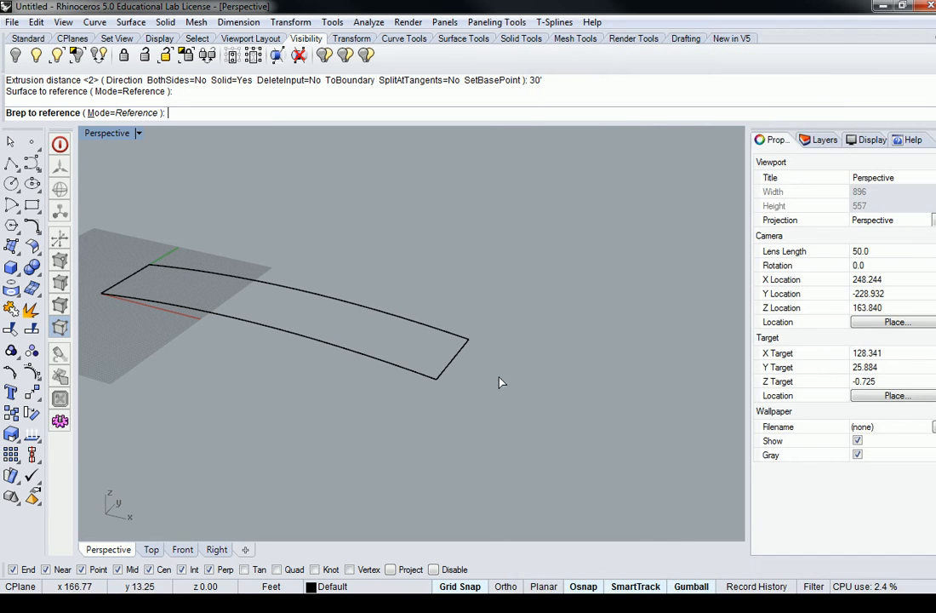
click(453, 335)
drag(631, 268, 707, 297)
click(620, 270)
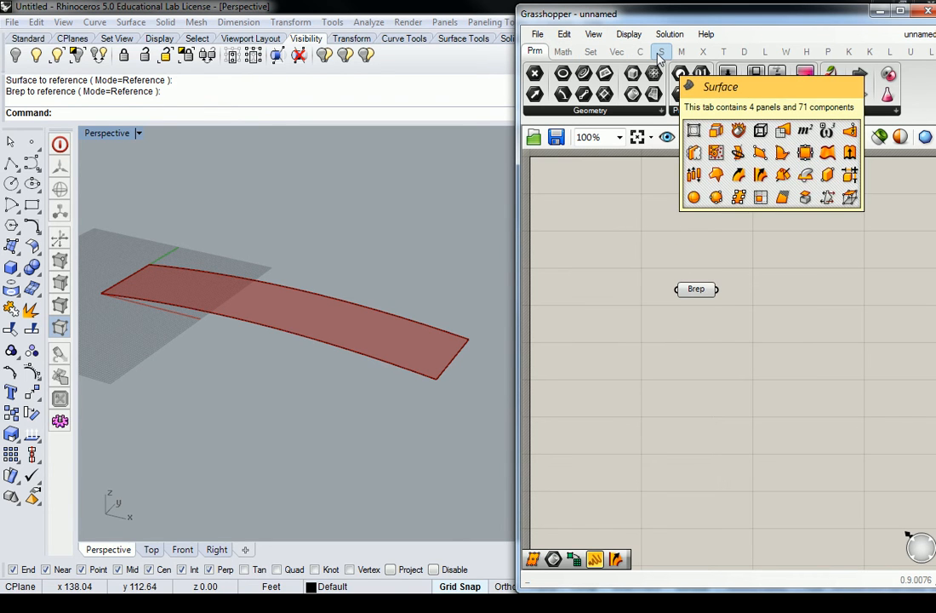
right_drag(778, 262, 747, 270)
drag(668, 292, 668, 316)
click(572, 276)
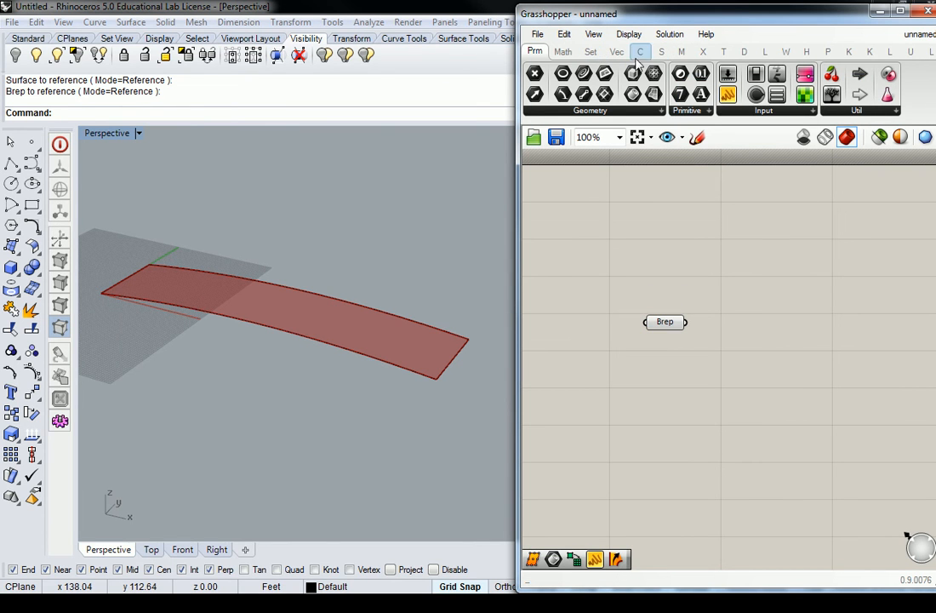
Widen the Grasshopper window, add a Deconstruct Brep component, and connect the Brep parameter to it.
click(661, 51)
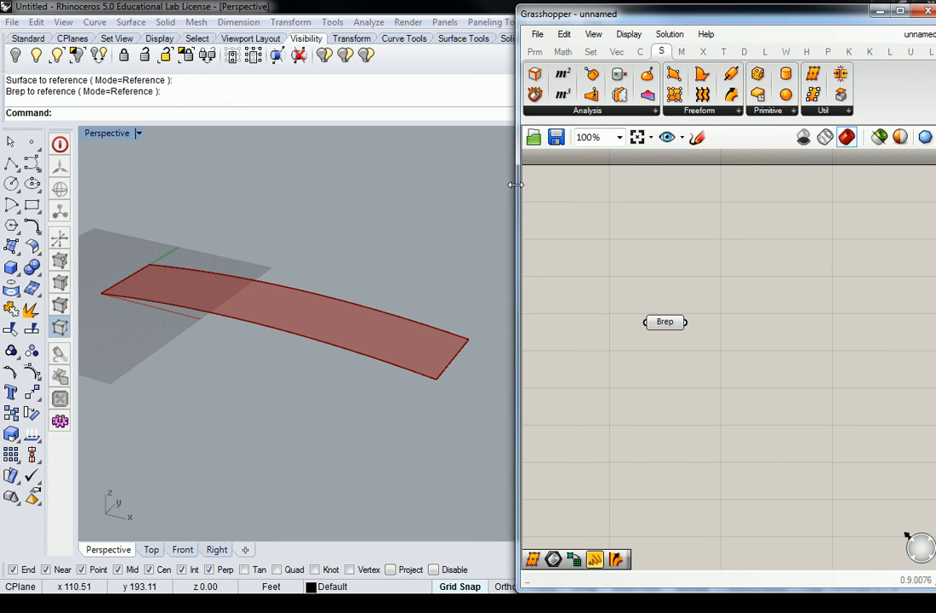
drag(517, 161, 467, 162)
click(527, 111)
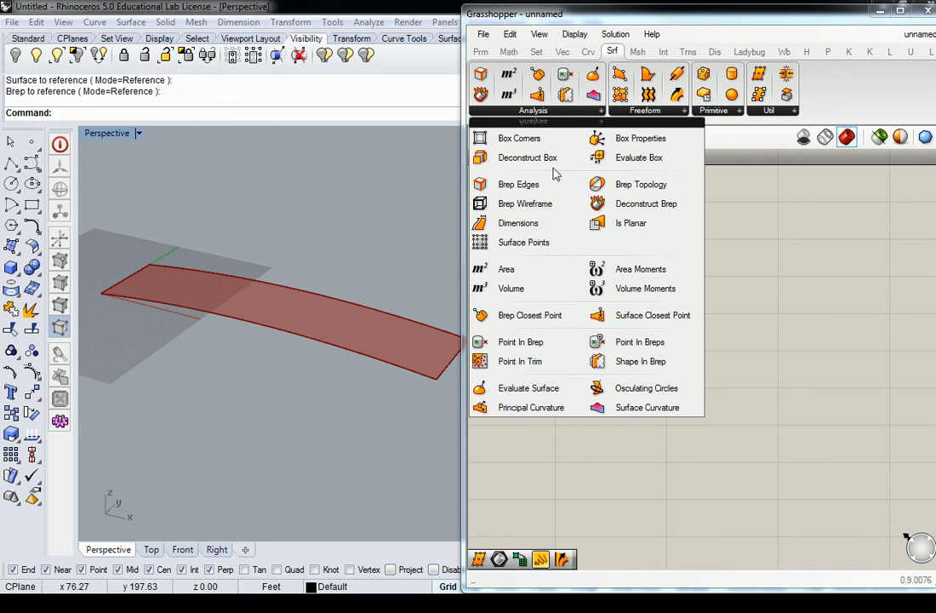
click(646, 207)
click(773, 289)
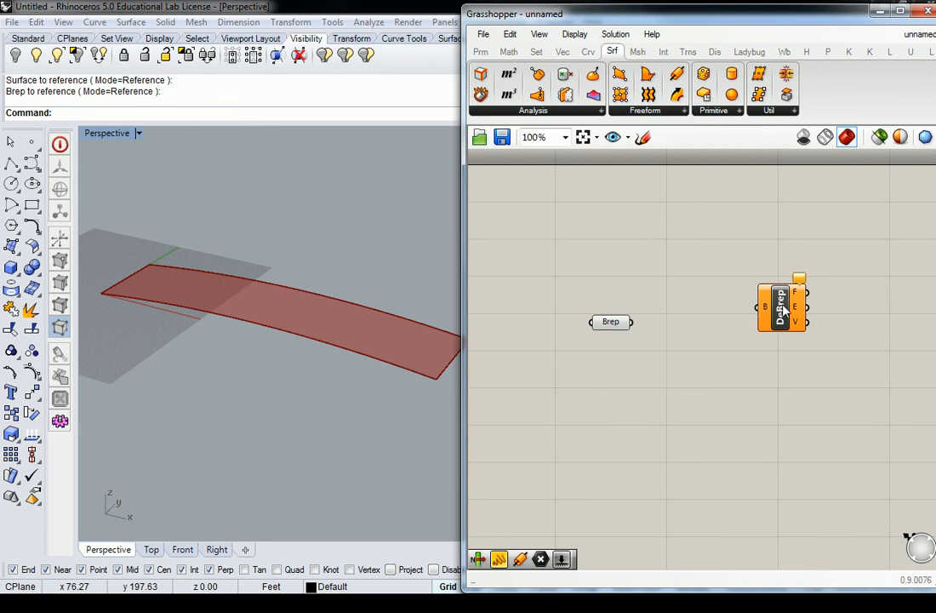
drag(774, 298, 716, 258)
drag(634, 322, 702, 273)
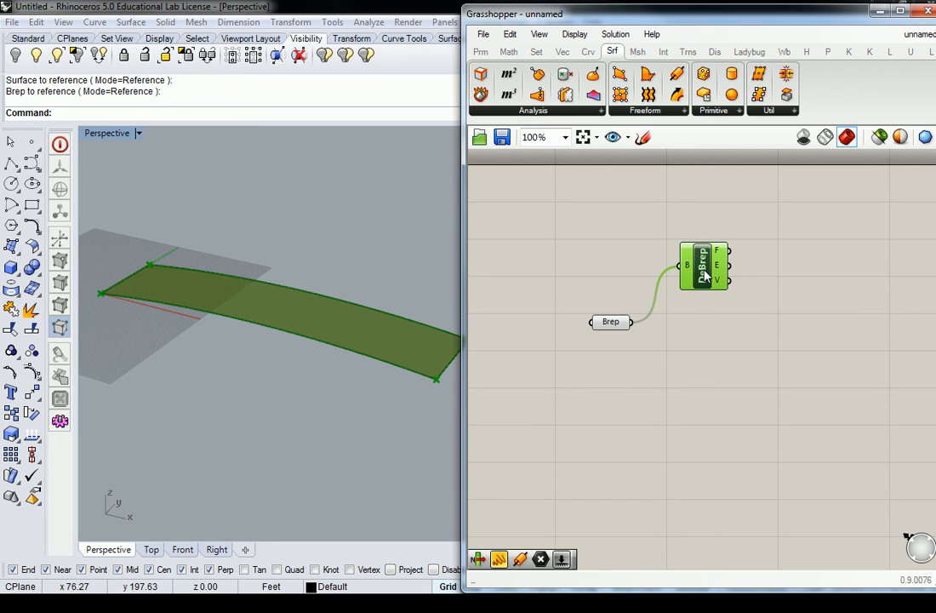
click(645, 258)
Add an Area component below Deconstruct Brep and connect the Brep parameter to it.
drag(510, 77, 702, 376)
drag(632, 324, 680, 378)
click(689, 334)
Examine where the area centroid lies relative to the arched deck surface, from the side and from above.
mouse_move(330, 289)
shift+right_down()
mouse_move(318, 309)
mouse_move(248, 278)
mouse_move(213, 308)
mouse_move(325, 253)
mouse_move(347, 230)
mouse_move(361, 240)
mouse_move(263, 313)
mouse_move(311, 306)
mouse_move(278, 349)
mouse_move(320, 299)
mouse_move(298, 349)
mouse_move(355, 381)
mouse_move(290, 324)
mouse_move(252, 315)
mouse_move(309, 355)
mouse_move(337, 352)
shift+right_up()
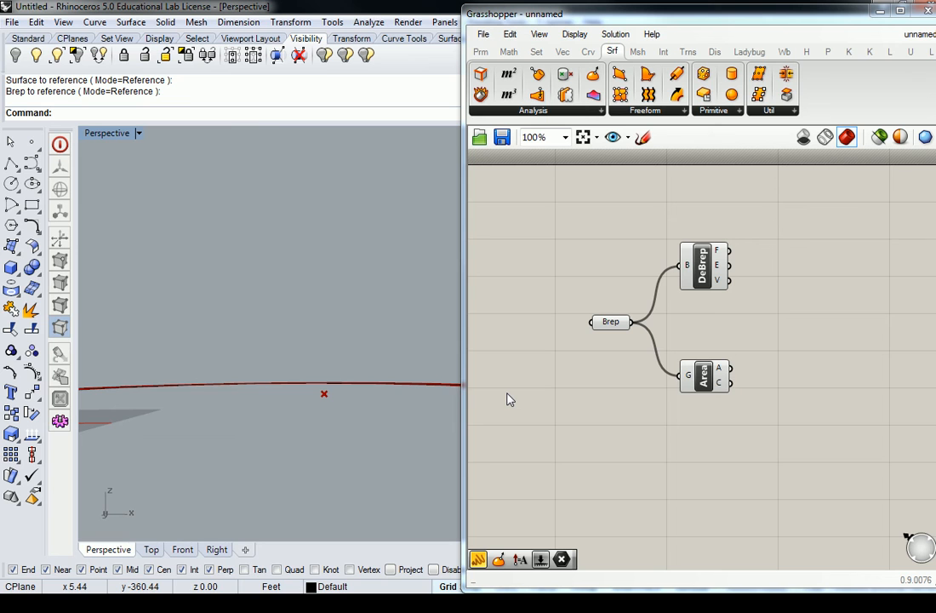
right_drag(376, 353, 339, 371)
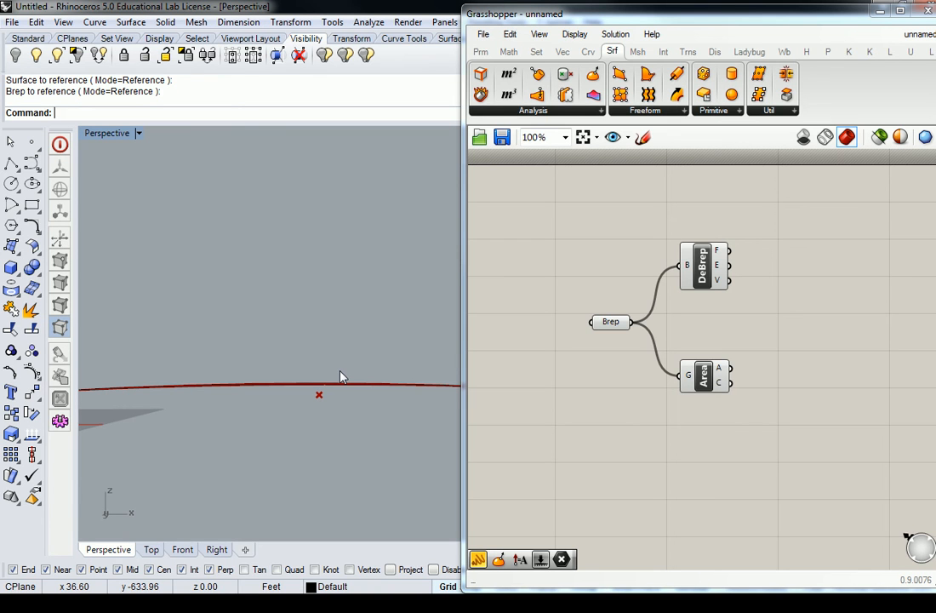
right_drag(340, 377, 329, 381)
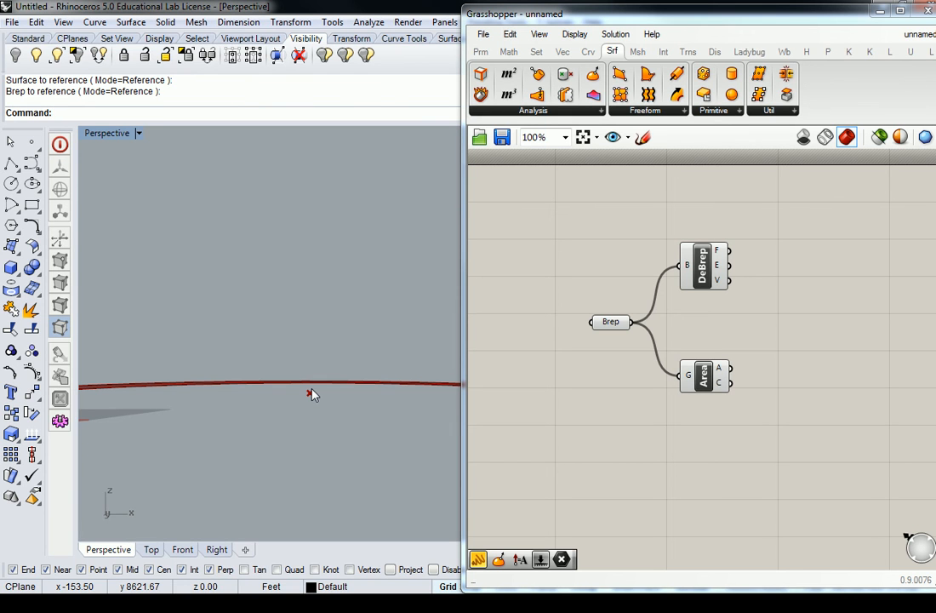
right_drag(293, 408, 295, 350)
right_drag(371, 265, 329, 313)
middle_click(336, 310)
shift+right_drag(404, 224, 310, 238)
scroll(386, 240, down, 5)
Add a Divide Domain² component to the canvas beside the Area component.
click(833, 219)
right_drag(832, 219, 765, 215)
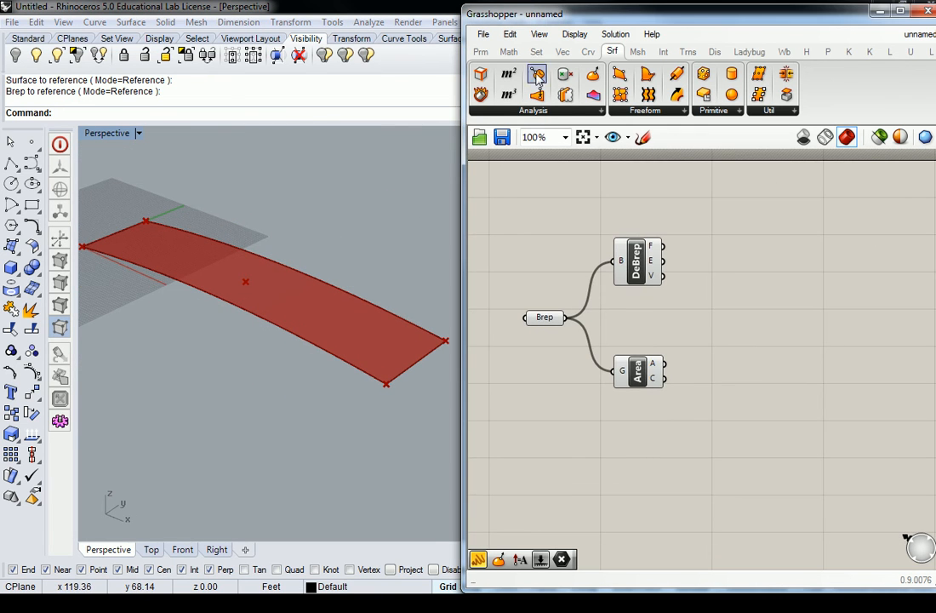
click(508, 52)
click(505, 115)
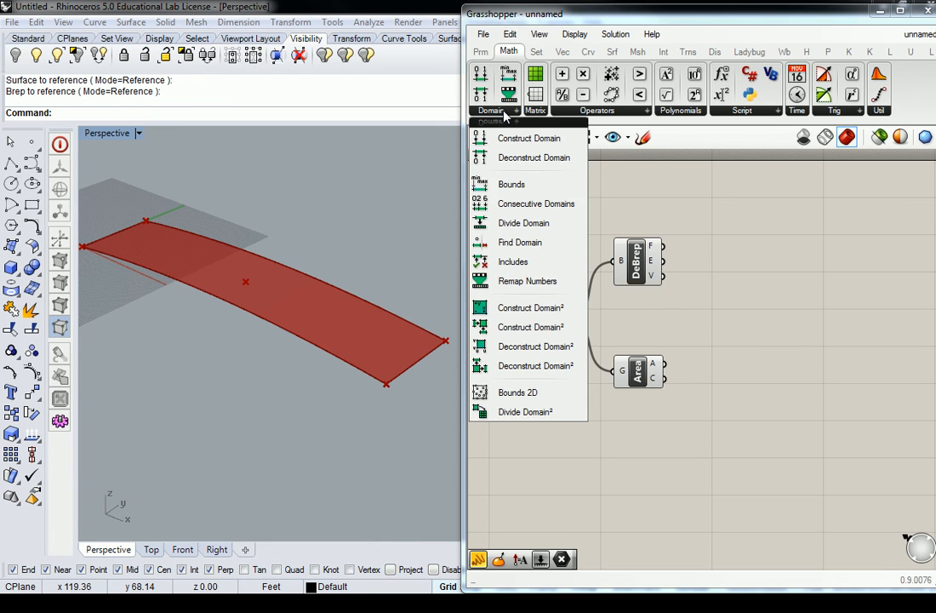
click(560, 412)
click(784, 357)
right_drag(787, 361, 701, 373)
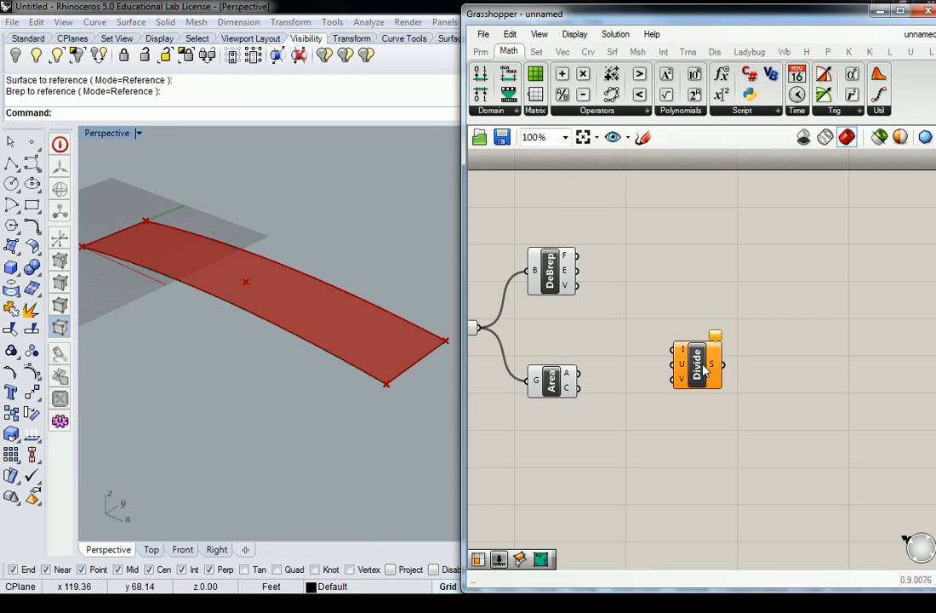
Delete the Area component and move the Divide Domain² component below Deconstruct Brep.
click(555, 381)
key(Delete)
drag(696, 371, 626, 422)
click(654, 342)
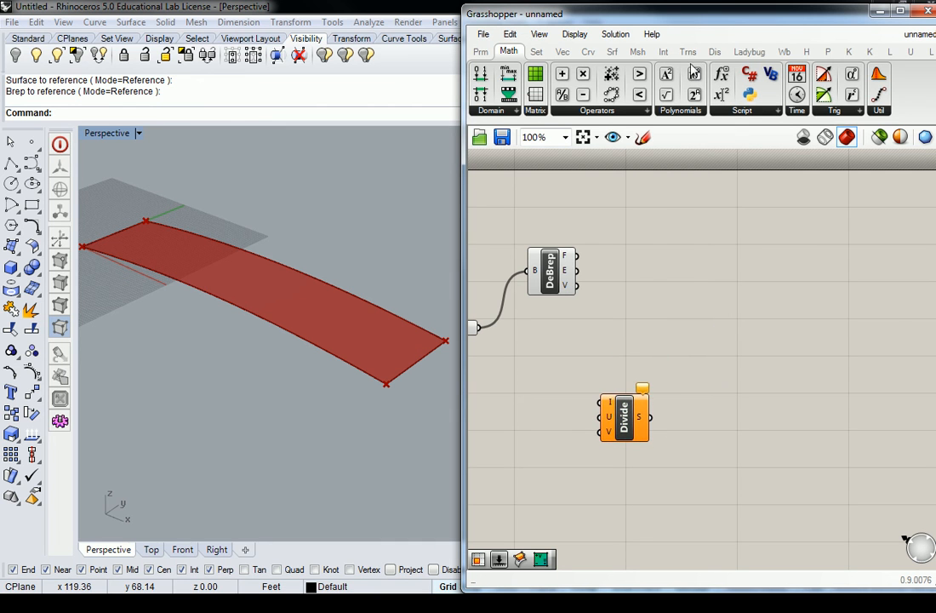
Add an Isotrim component beside the Divide Domain² component.
click(613, 53)
click(794, 110)
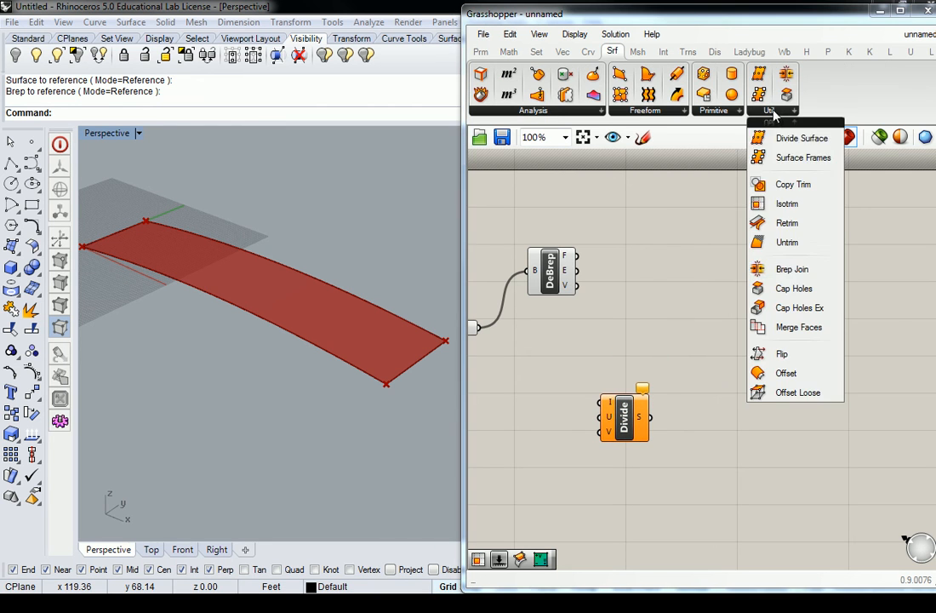
click(787, 205)
click(717, 355)
right_drag(661, 415, 748, 410)
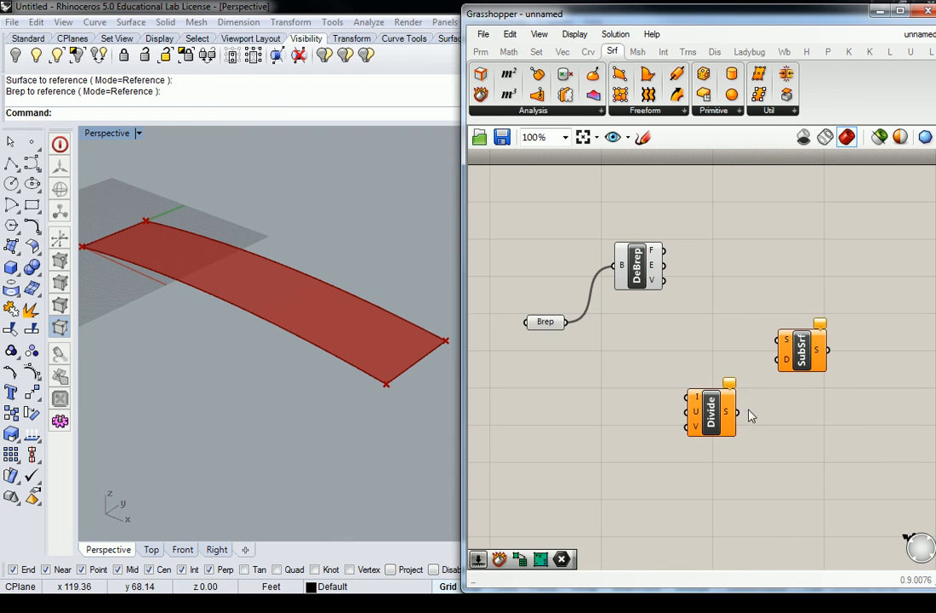
Move Divide Domain² closer to the Brep parameter and connect the Brep to its domain input.
drag(711, 416, 677, 405)
click(563, 342)
click(556, 325)
drag(567, 325, 645, 404)
click(676, 372)
Connect the Brep parameter to Isotrim's surface input and the divided domain segments to its domain input.
drag(812, 362, 746, 368)
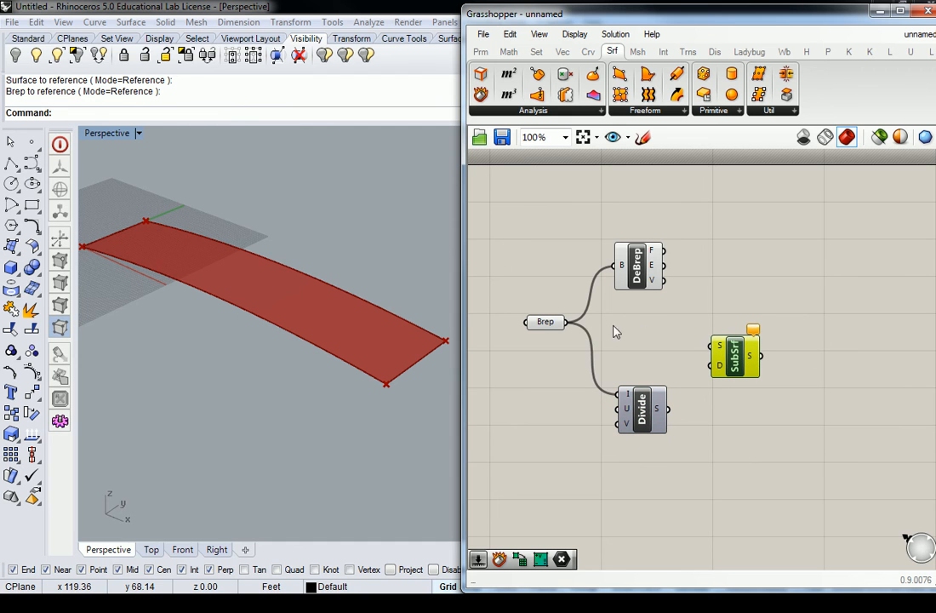
drag(566, 322, 712, 346)
drag(667, 409, 733, 342)
drag(645, 419, 649, 380)
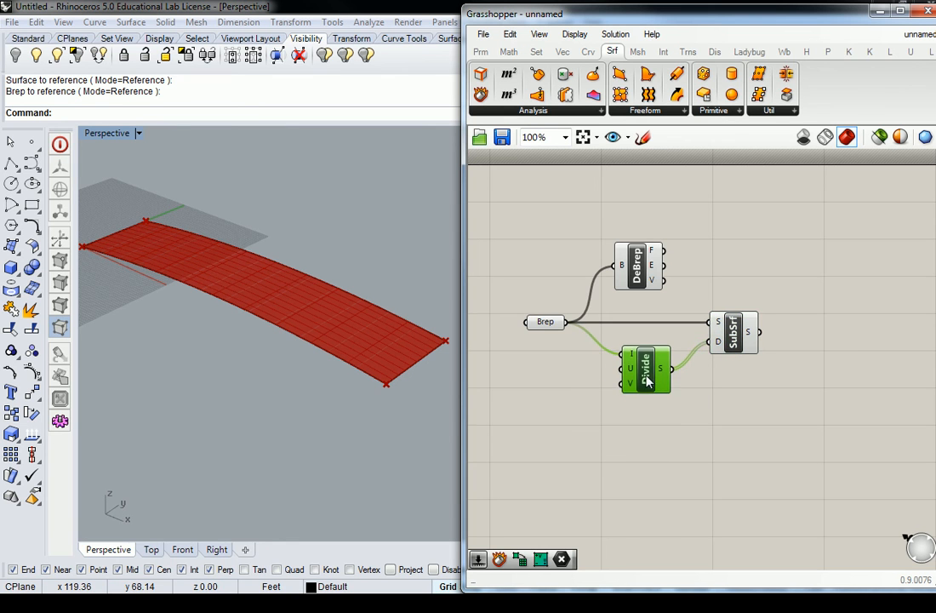
Add a panel with the value 2 and connect it to the U and V inputs of Divide Domain².
right_drag(558, 381, 619, 372)
click(618, 371)
click(481, 52)
drag(701, 74, 643, 393)
drag(680, 422, 643, 368)
double_click(584, 358)
text(2)
click(628, 473)
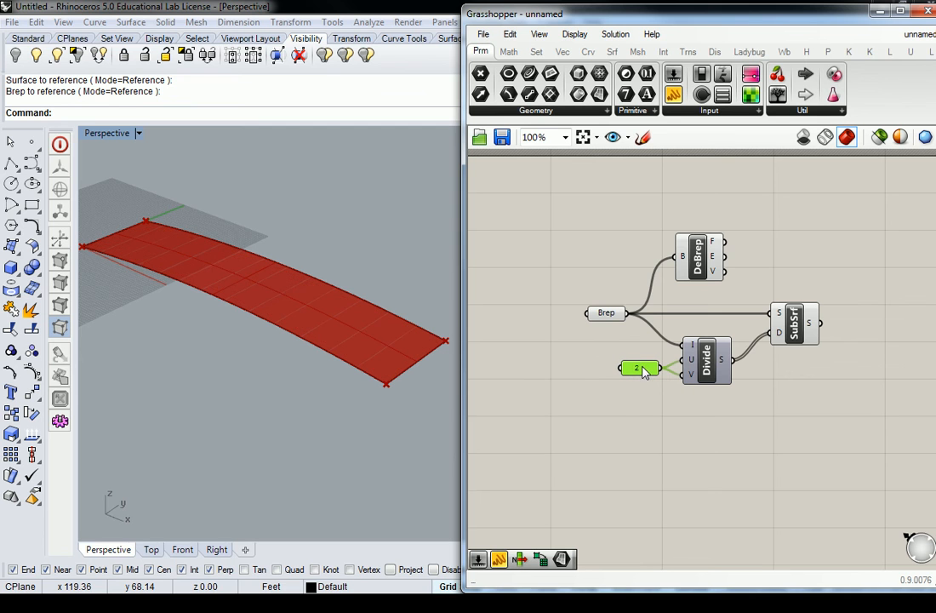
Add a second Deconstruct Brep component and connect Isotrim's sub-surface output to it.
right_drag(269, 270, 280, 277)
click(810, 338)
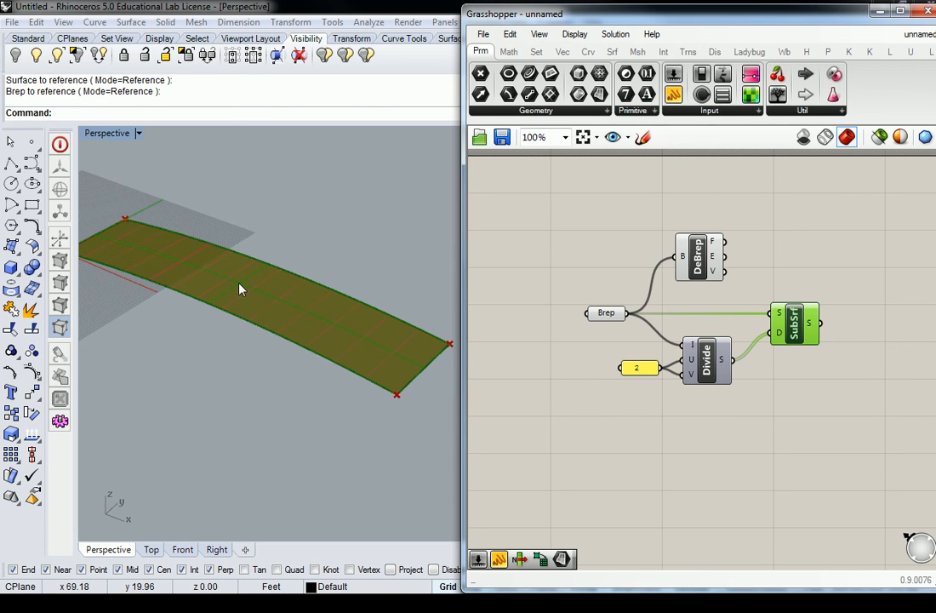
right_drag(920, 323, 778, 307)
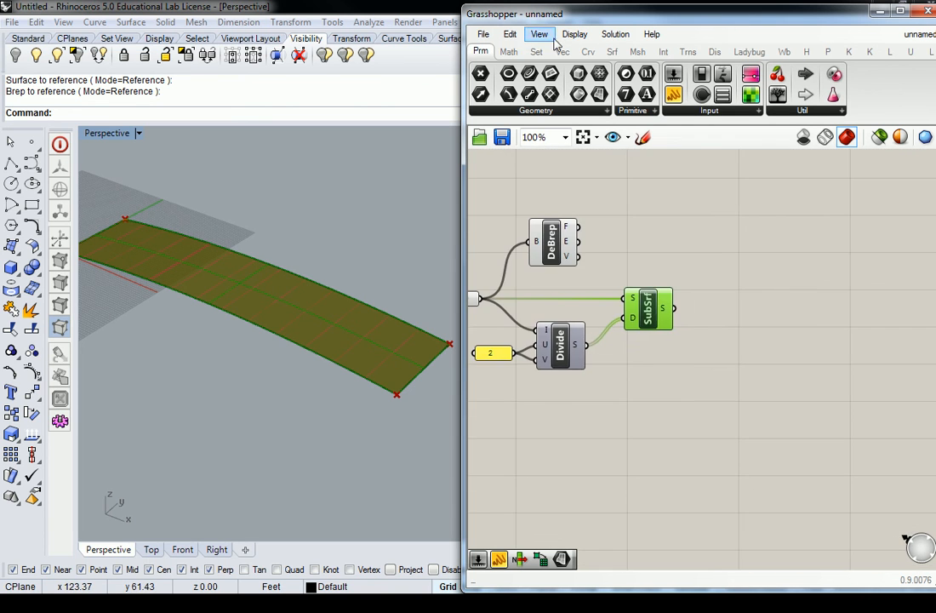
click(612, 53)
drag(539, 73, 726, 316)
drag(741, 322, 728, 319)
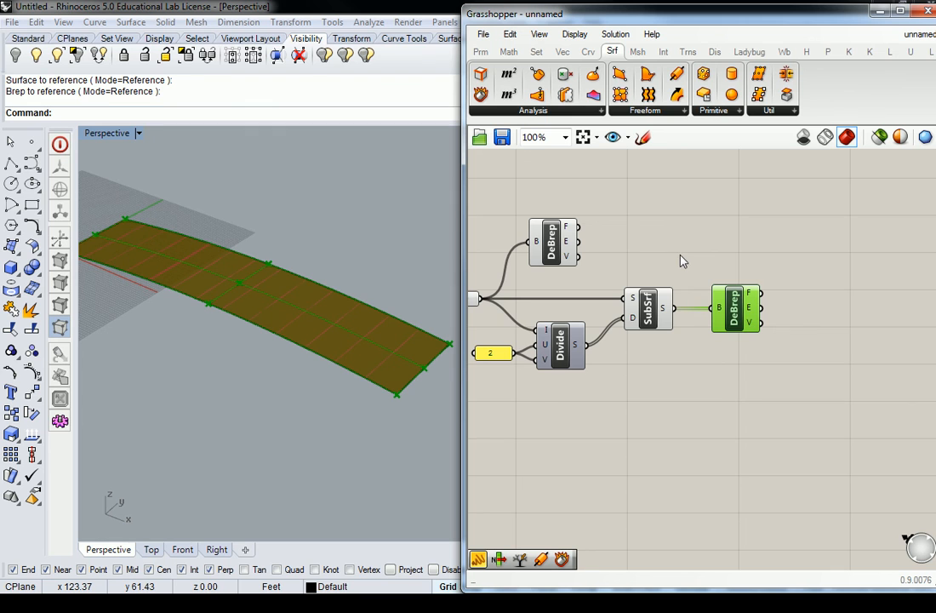
Add a List Item component and position it after the second Deconstruct Brep.
right_drag(696, 247, 638, 254)
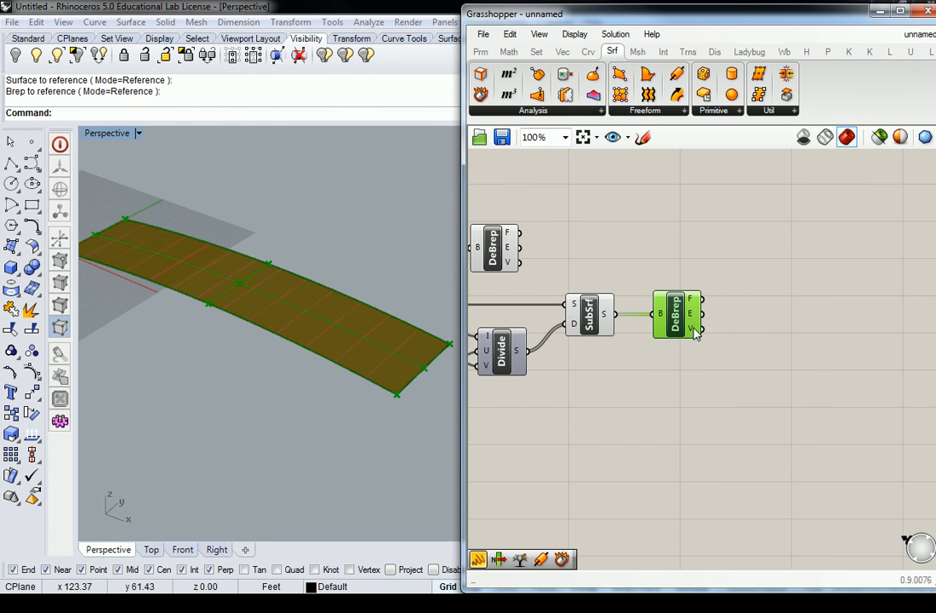
mouse_move(696, 332)
click(536, 53)
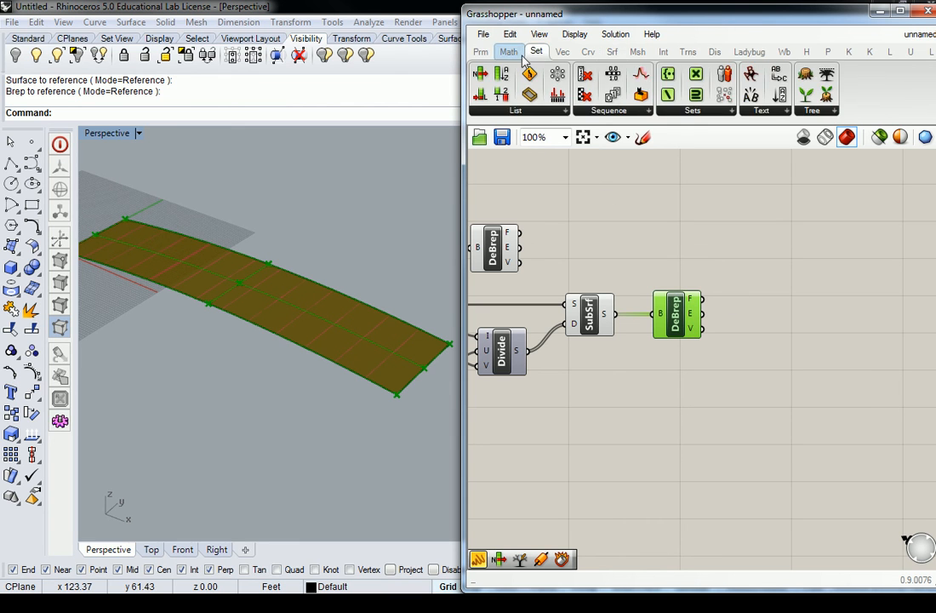
click(515, 111)
click(495, 136)
click(784, 332)
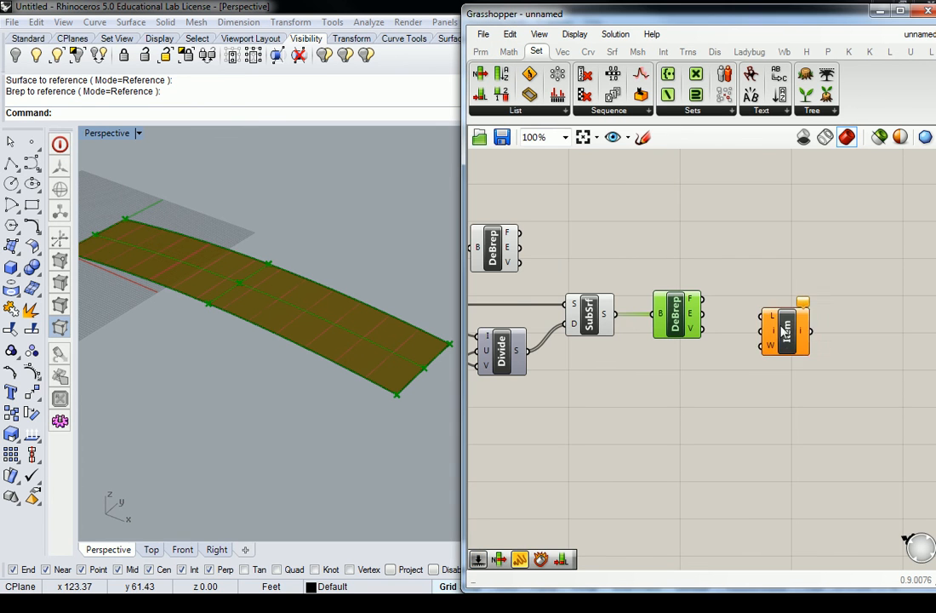
drag(784, 336, 797, 365)
Create a number slider from 0 to 3 for List Item's index and connect the sub-surface vertices to its list input.
double_click(719, 374)
text(0<3)
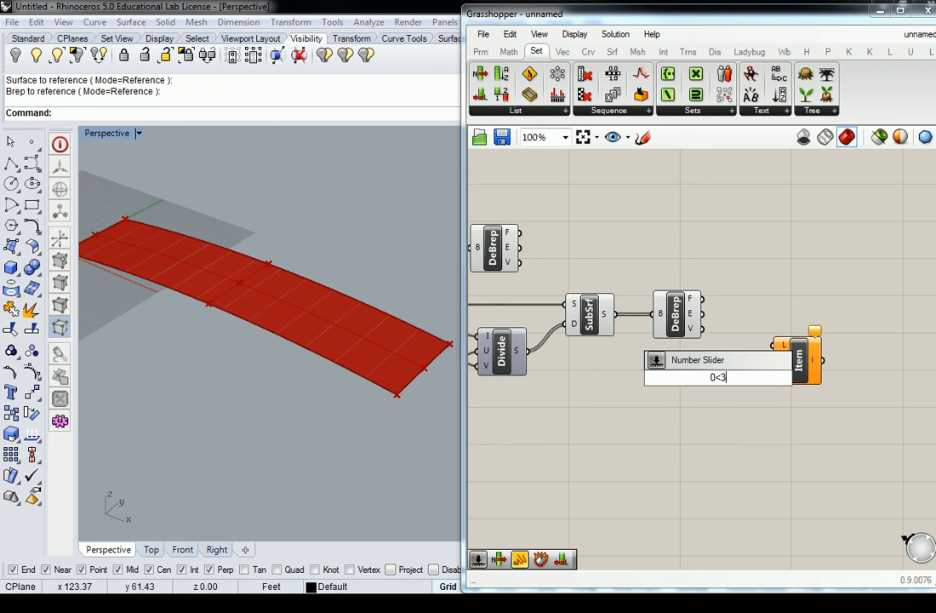
key(Return)
drag(725, 375, 778, 372)
drag(701, 328, 776, 343)
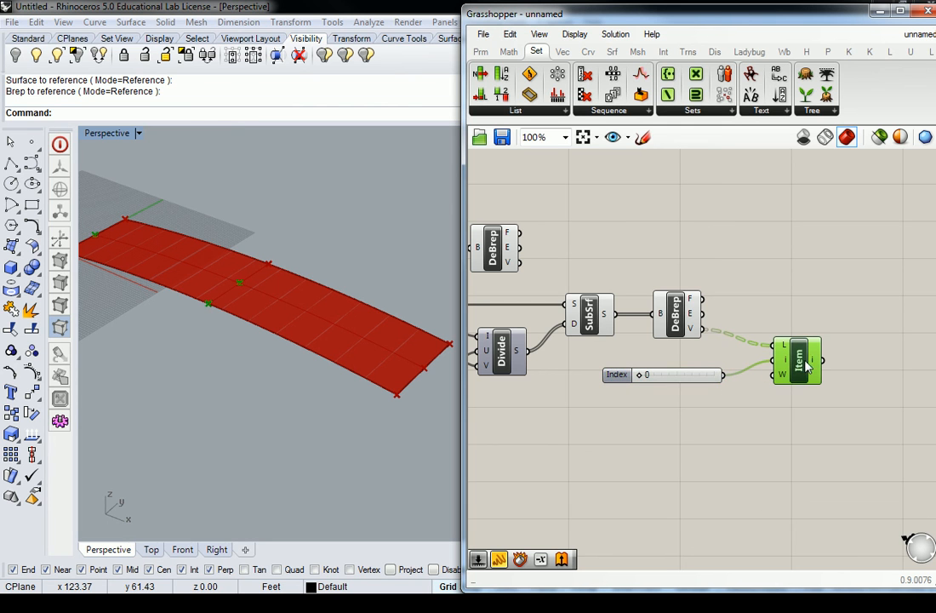
right_drag(228, 246, 322, 304)
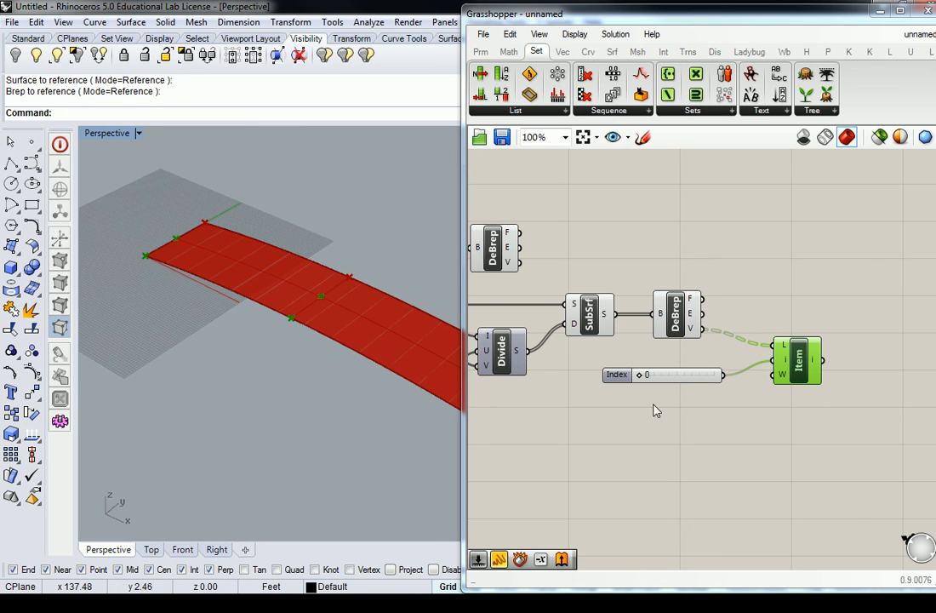
Replace List Item's list source with the faces output of the second Deconstruct Brep and inspect the faces data.
right_drag(745, 337, 668, 328)
drag(625, 290, 696, 336)
right_drag(362, 306, 443, 309)
click(692, 299)
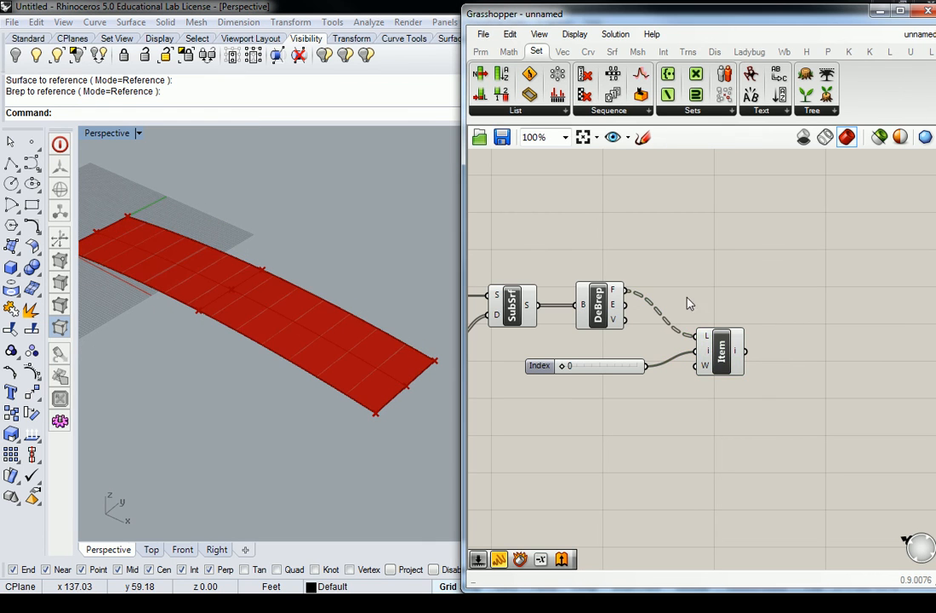
click(722, 356)
click(535, 253)
mouse_move(617, 292)
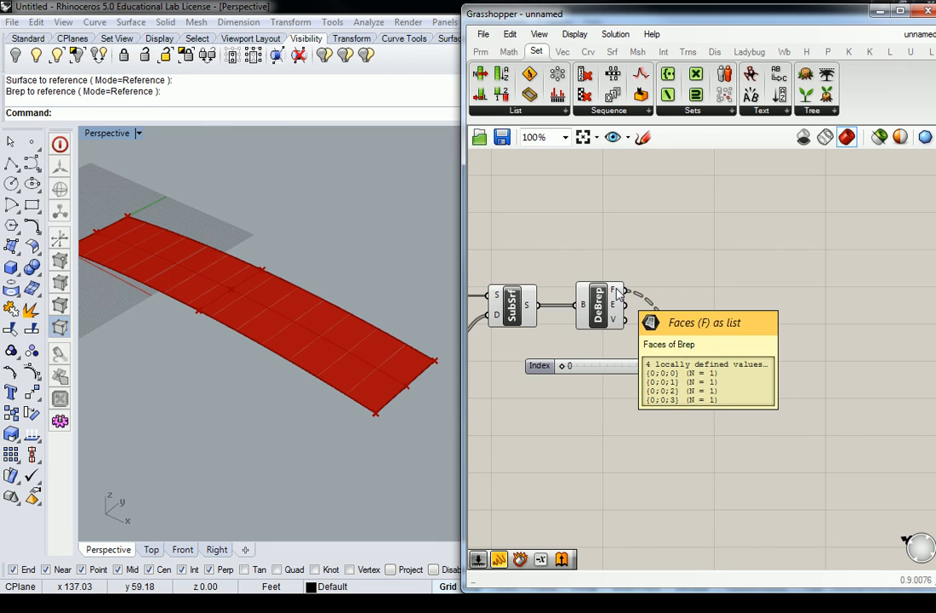
Flatten the faces output of the second Deconstruct Brep and inspect the face picked by List Item on the deck.
mouse_move(712, 339)
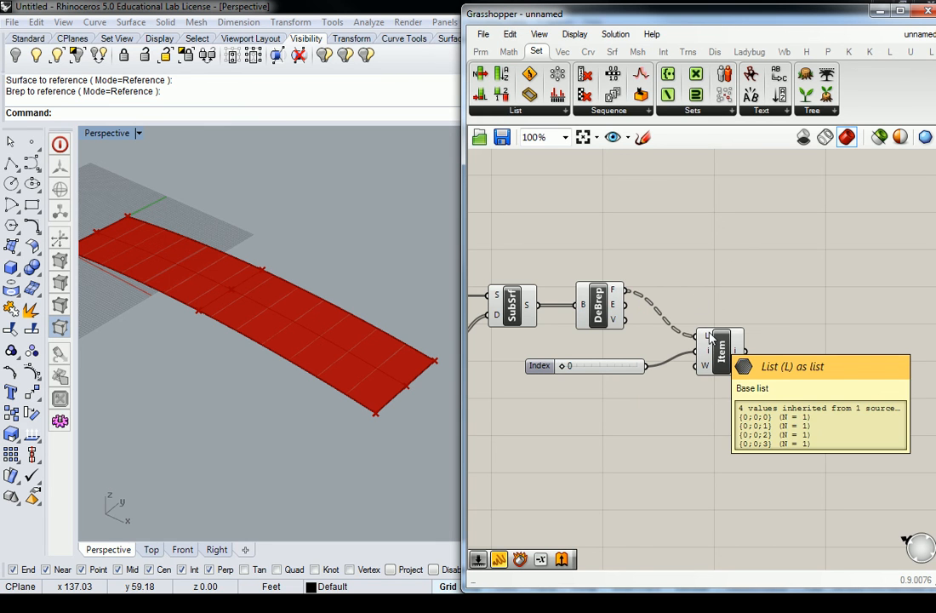
right_click(616, 291)
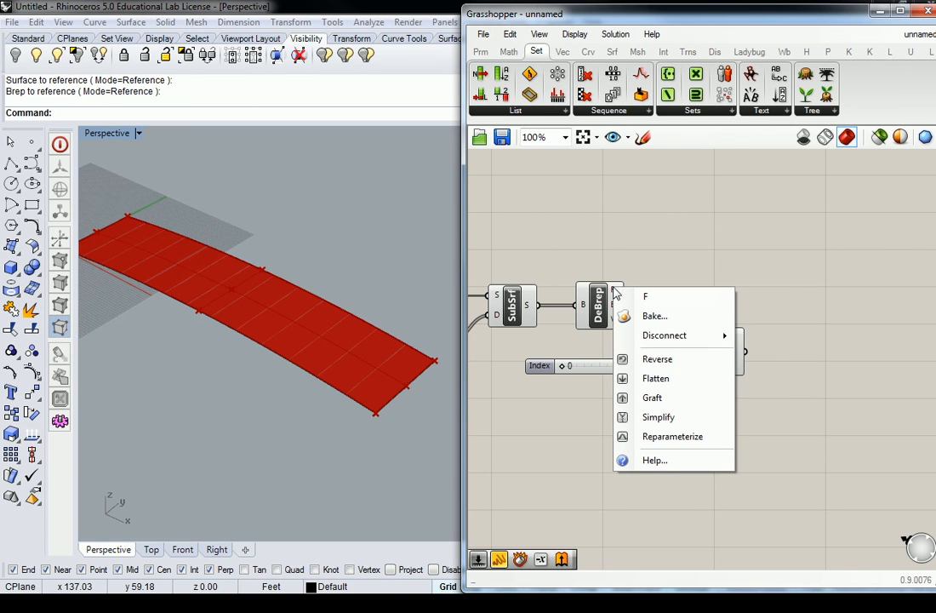
click(656, 379)
click(734, 359)
right_drag(308, 255, 345, 308)
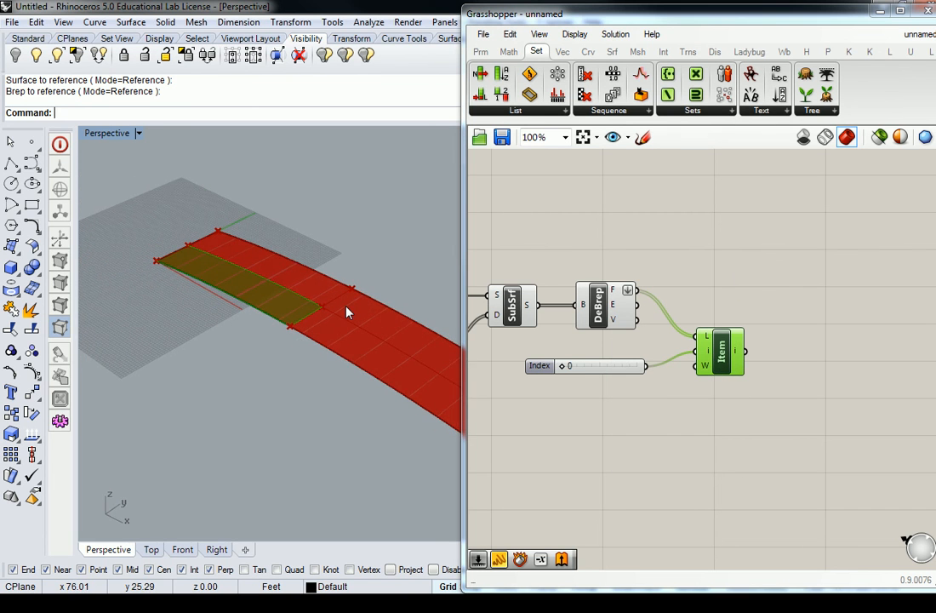
Duplicate List Item with its index slider, place the copies after the original, and connect the original's output to the copy's list input.
drag(619, 372, 637, 358)
drag(745, 392, 630, 354)
key(ctrl+c)
key(ctrl+v)
drag(723, 358, 770, 375)
click(761, 354)
click(793, 393)
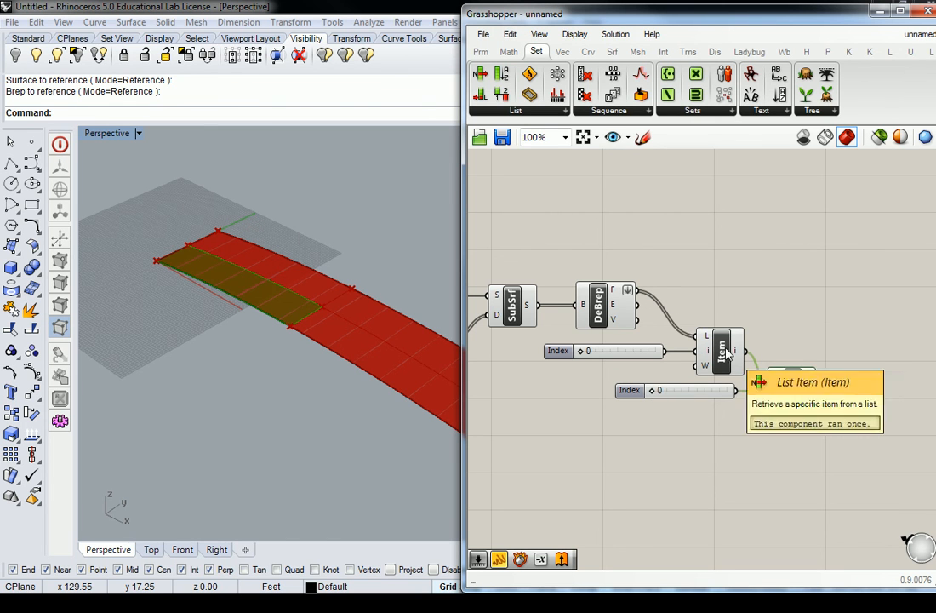
Add a third Deconstruct Brep after the first List Item and connect the selected face to its brep input.
drag(736, 353, 717, 350)
click(681, 293)
click(607, 295)
click(623, 279)
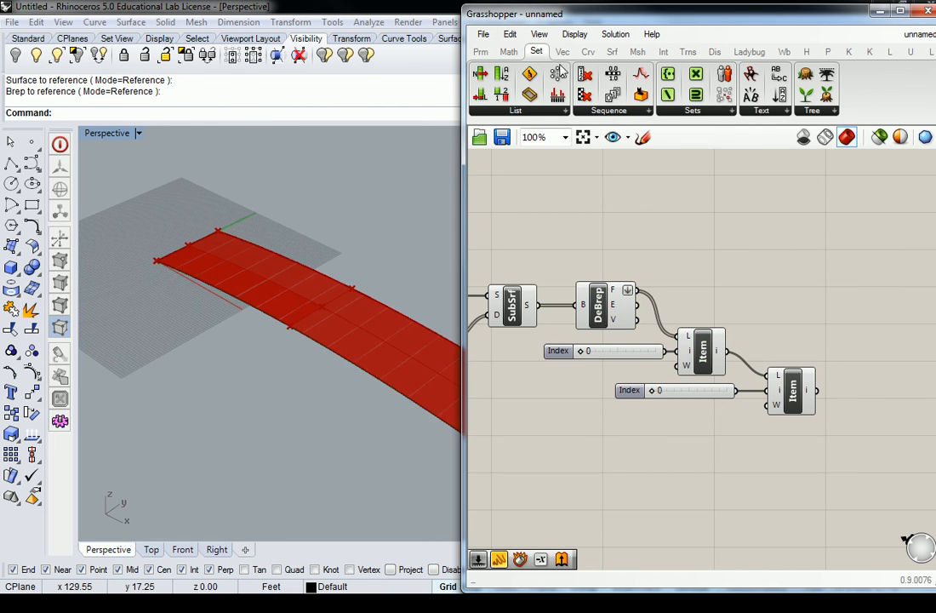
click(612, 52)
click(772, 342)
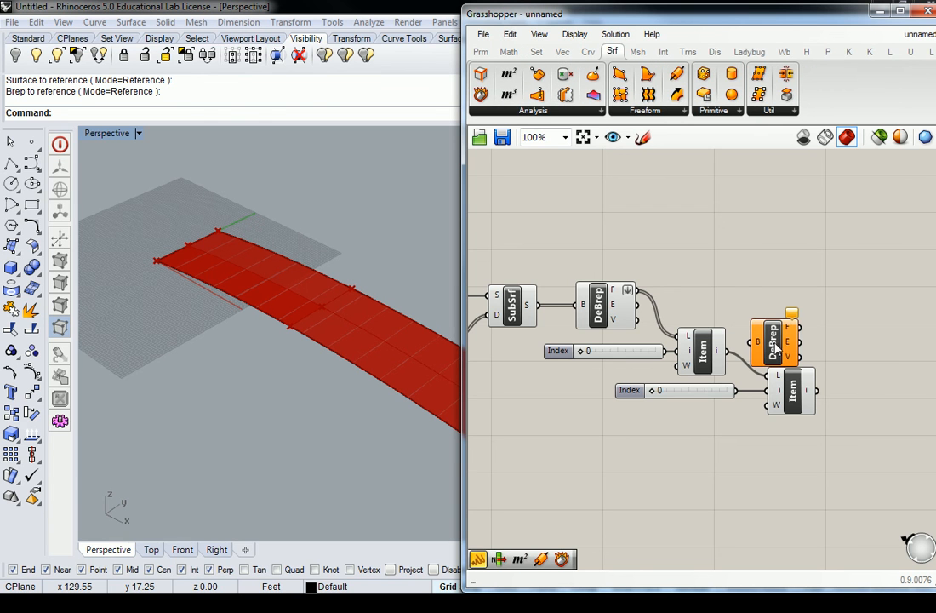
drag(727, 350, 750, 342)
Feed the third Deconstruct Brep's vertices into the second List Item's list input and arrange these components with their slider.
right_drag(823, 357, 763, 329)
drag(790, 414, 628, 362)
drag(742, 356, 798, 417)
mouse_move(720, 305)
mouse_down()
mouse_move(716, 320)
mouse_move(715, 313)
mouse_up()
drag(851, 388, 700, 461)
drag(791, 442, 780, 398)
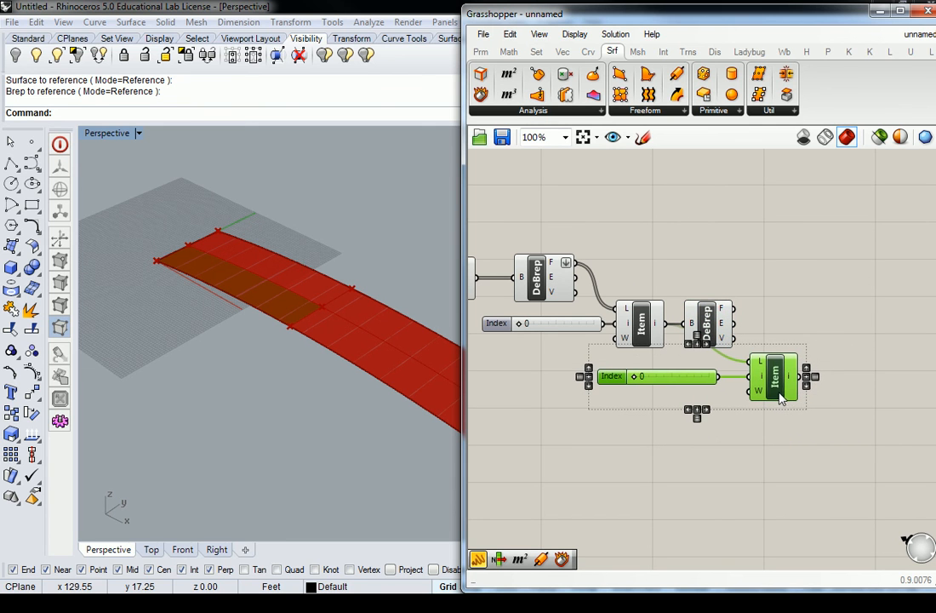
click(773, 332)
click(776, 372)
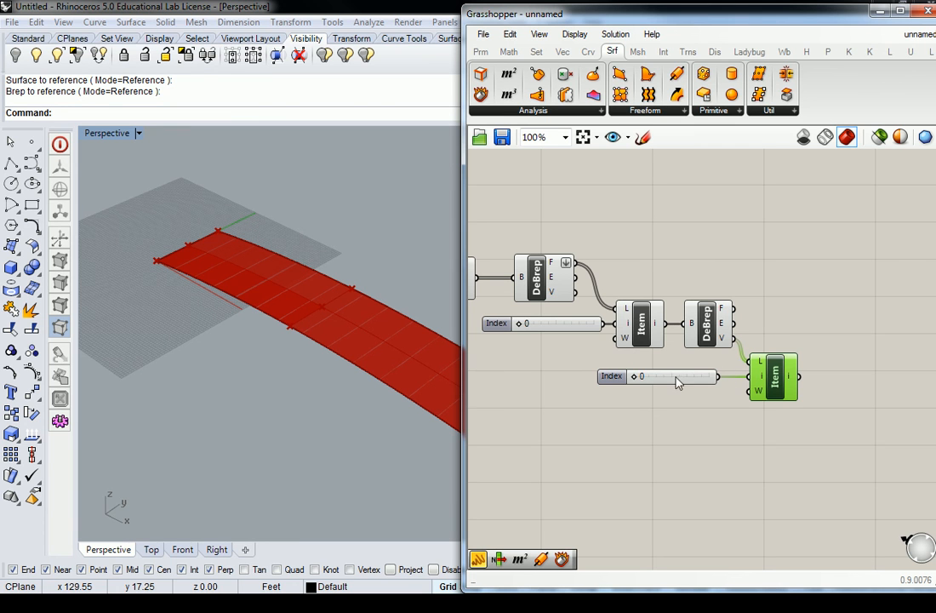
Turn off the preview of the upstream components so only the second List Item's point shows on the deck surface.
drag(732, 223, 516, 355)
middle_click(641, 315)
click(681, 262)
right_drag(562, 259, 722, 260)
drag(653, 216, 496, 318)
middle_click(545, 225)
click(593, 180)
click(676, 226)
right_drag(729, 238, 542, 215)
click(754, 359)
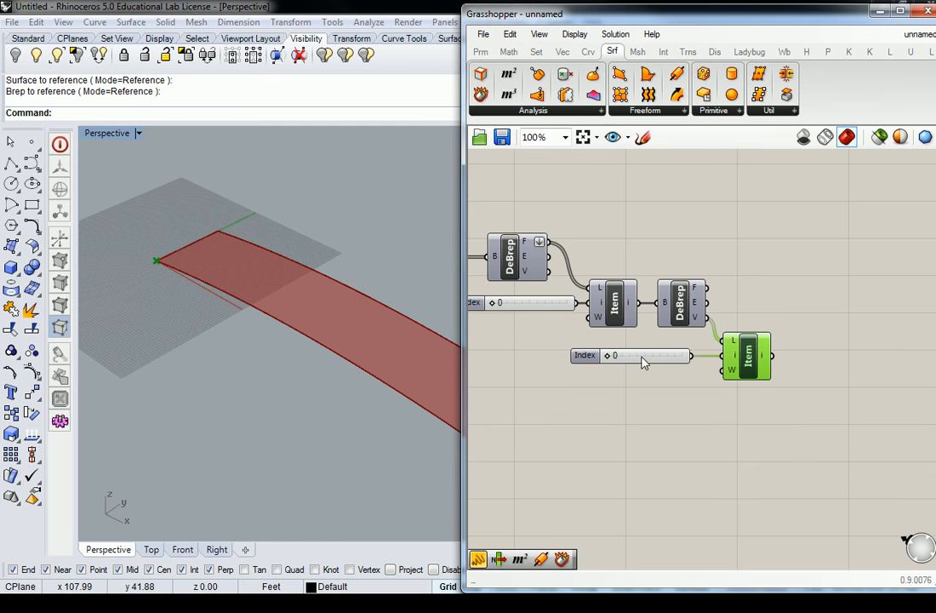
Set the second List Item's index to 2 and check the picked deck midpoint from the side.
drag(611, 361, 633, 361)
drag(633, 356, 655, 356)
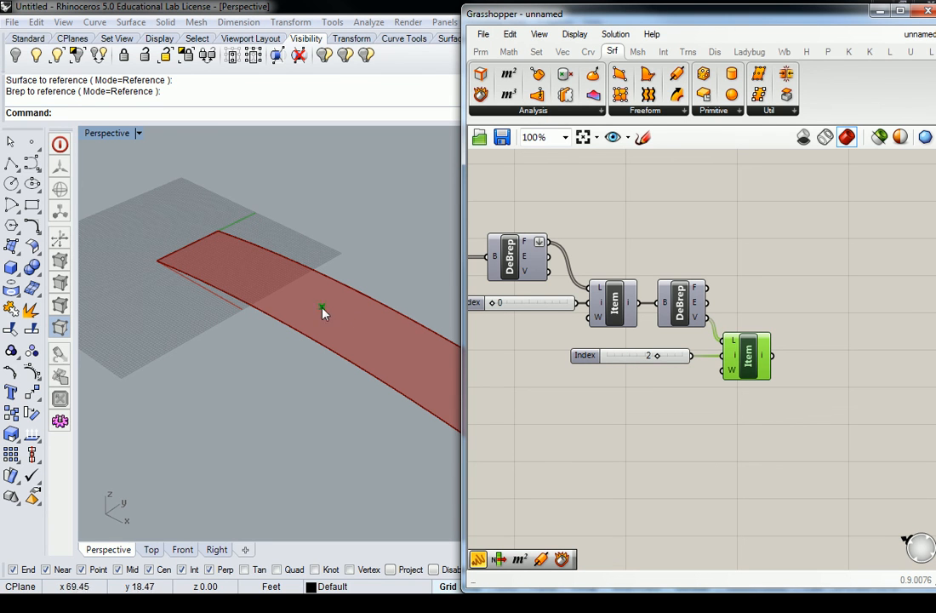
right_drag(281, 354, 308, 358)
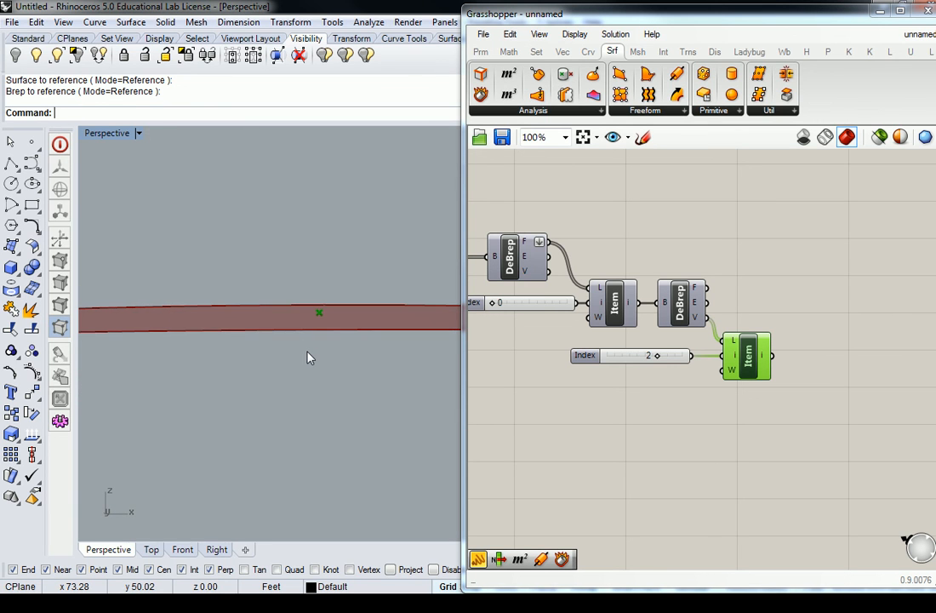
click(706, 202)
scroll(689, 212, down, 3)
scroll(724, 255, up, 2)
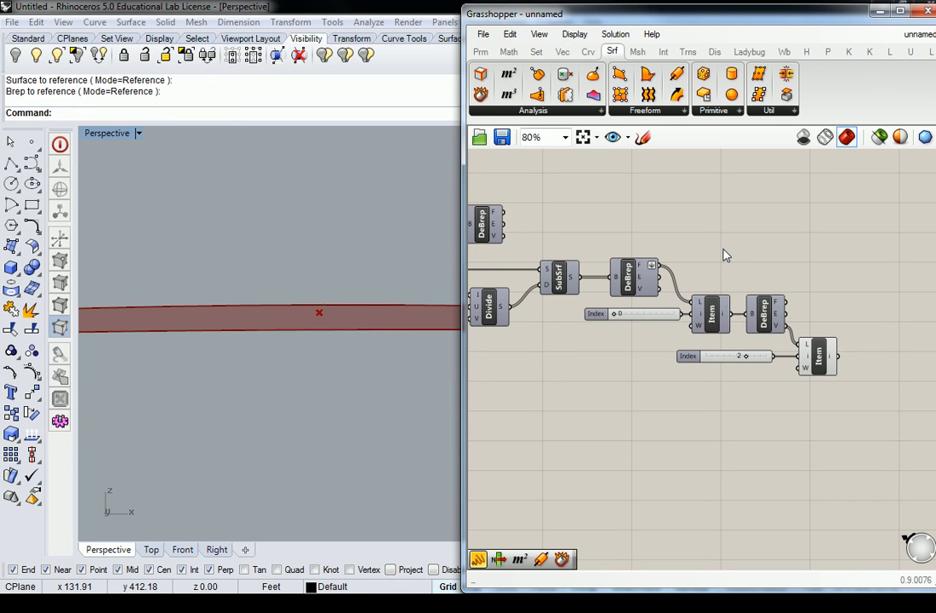
Turn the preview of the first Deconstruct Brep back on to show the deck's corner points.
right_drag(357, 324, 241, 321)
scroll(285, 319, down, 2)
right_drag(601, 228, 616, 278)
click(588, 241)
right_click(594, 241)
click(637, 268)
Move the first Deconstruct Brep above the second List Item at the end of the definition and shift Isotrim slightly down.
right_drag(504, 265, 583, 259)
drag(539, 252, 878, 240)
drag(625, 315, 626, 336)
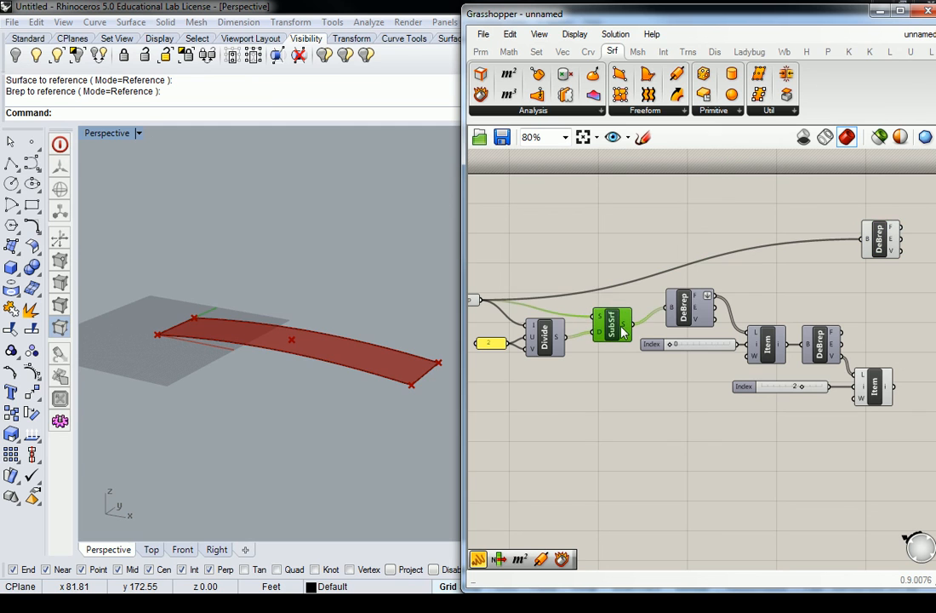
right_drag(680, 255, 605, 255)
drag(803, 245, 796, 267)
right_drag(846, 305, 740, 301)
click(696, 255)
click(774, 290)
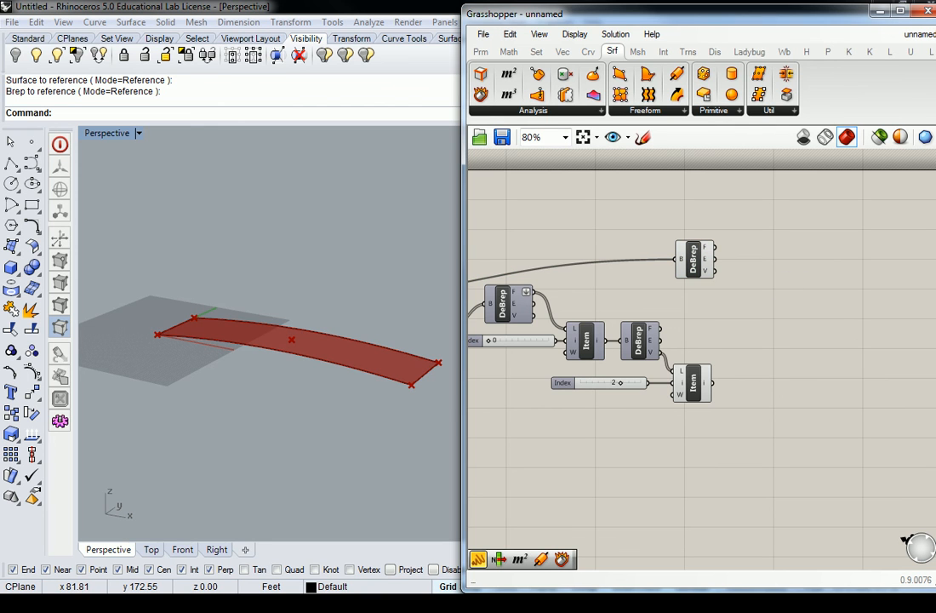